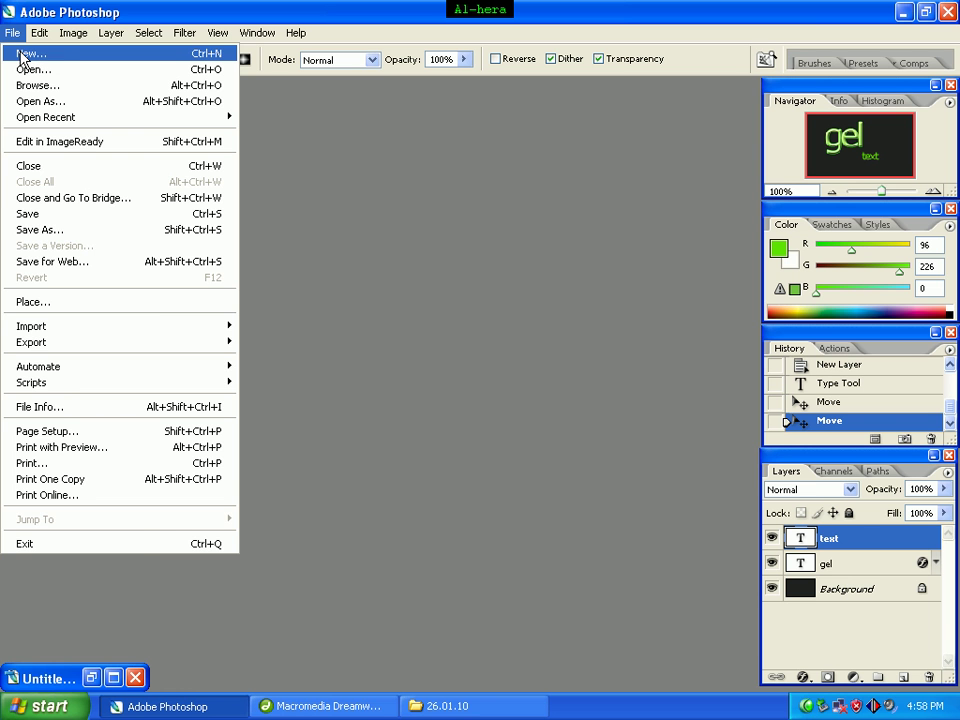
# - Create a 500 × 300 pixel RGB document at 72 pixels/inch and fill its background with dark gray #212121
pyautogui.click(24, 55)
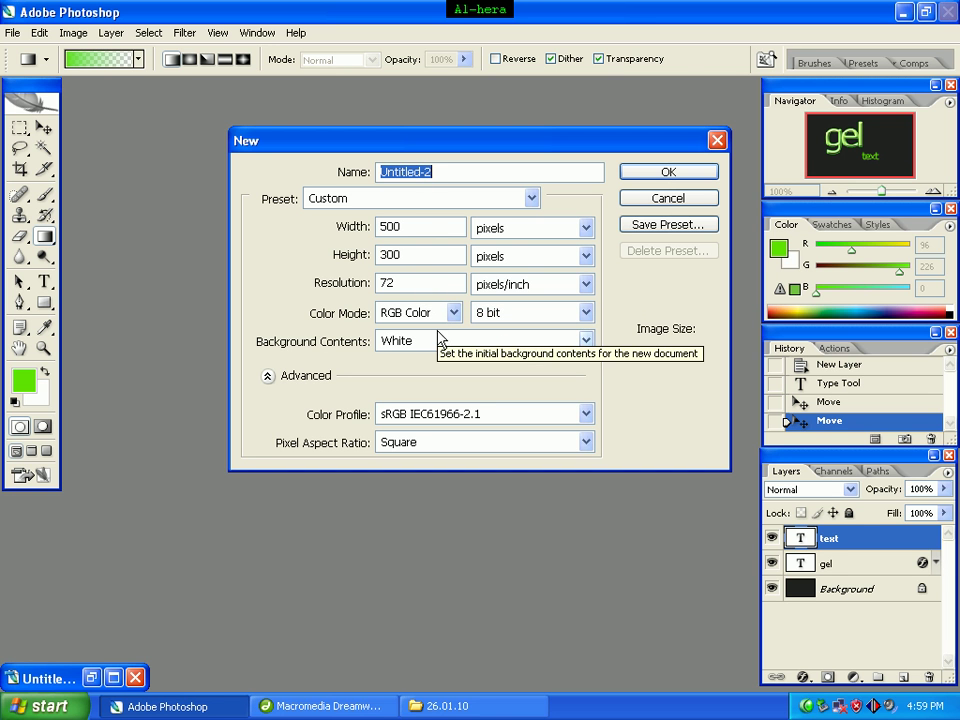
pyautogui.click(653, 178)
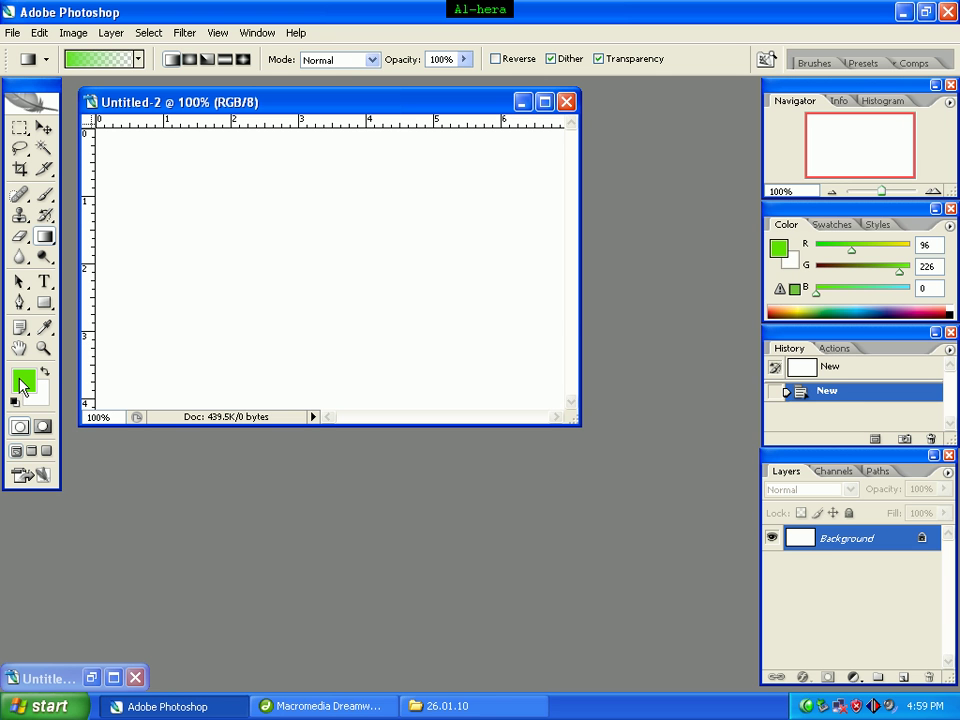
pyautogui.click(22, 384)
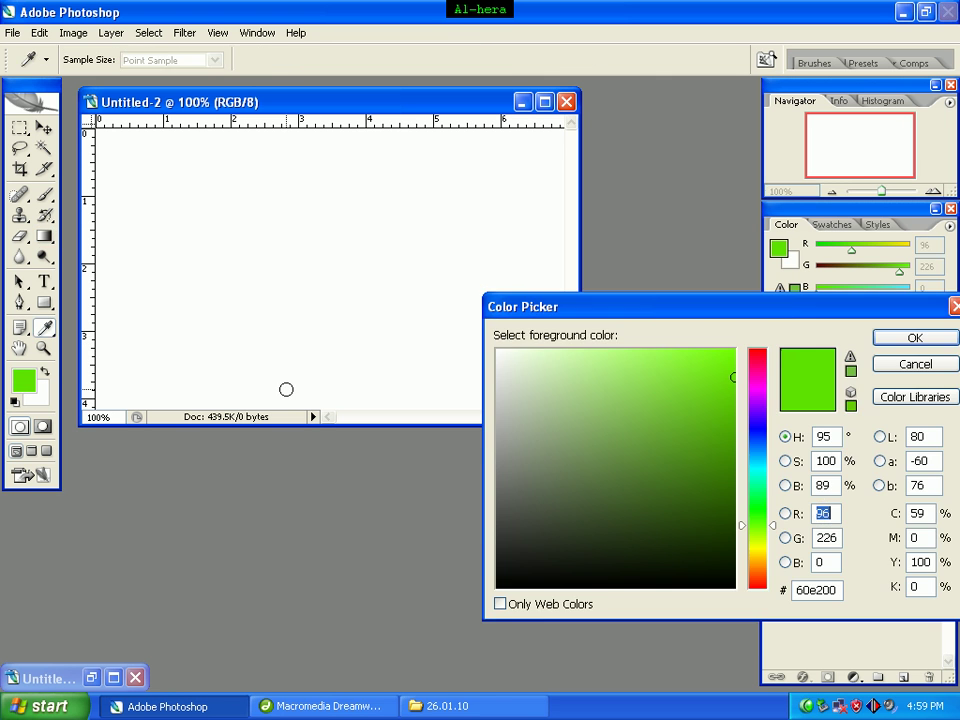
pyautogui.moveTo(836, 590); pyautogui.dragTo(748, 600)
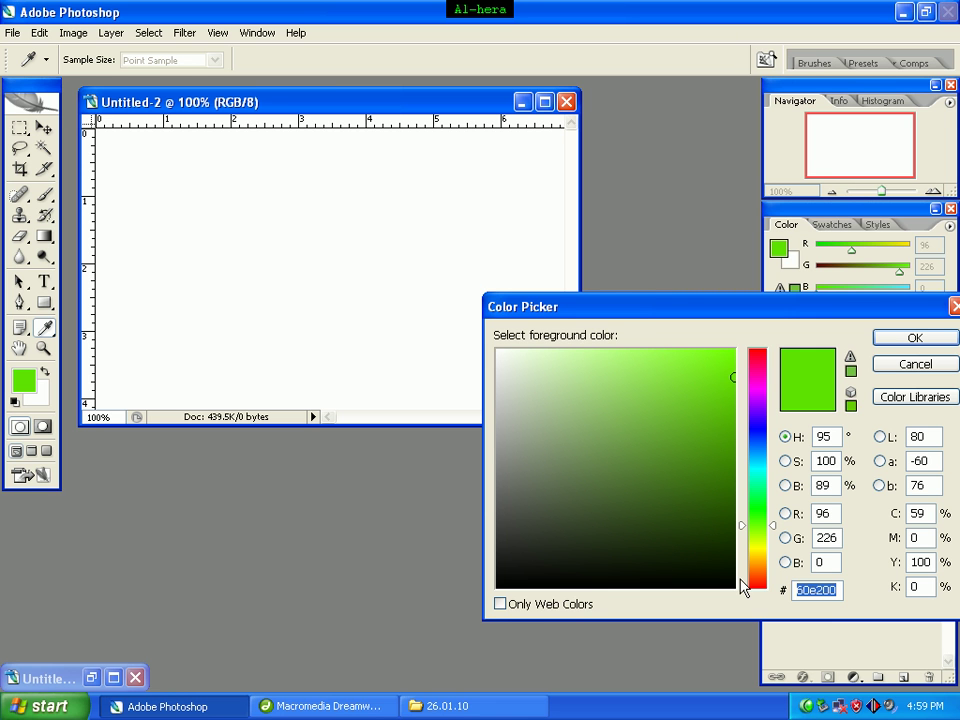
pyautogui.write('2121')
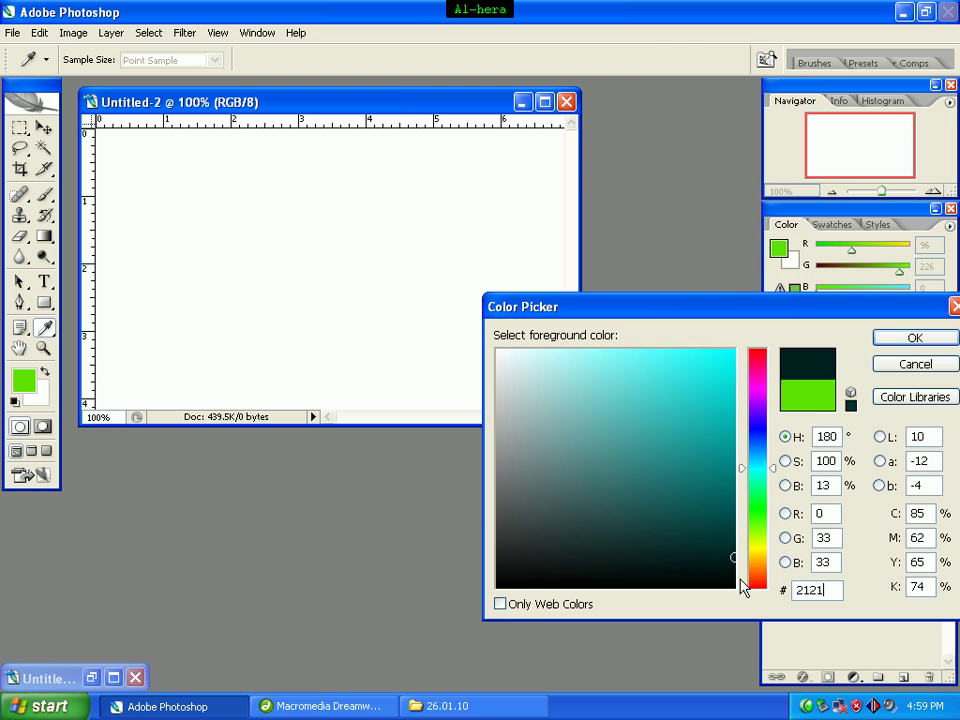
pyautogui.write('21')
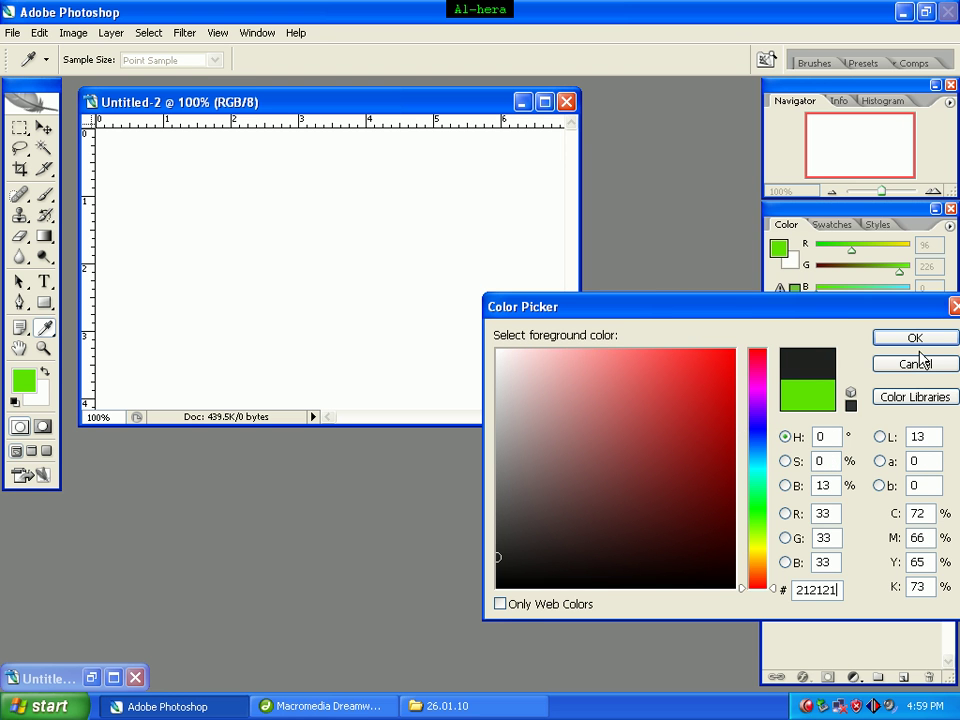
pyautogui.write('g')
pyautogui.click(916, 344)
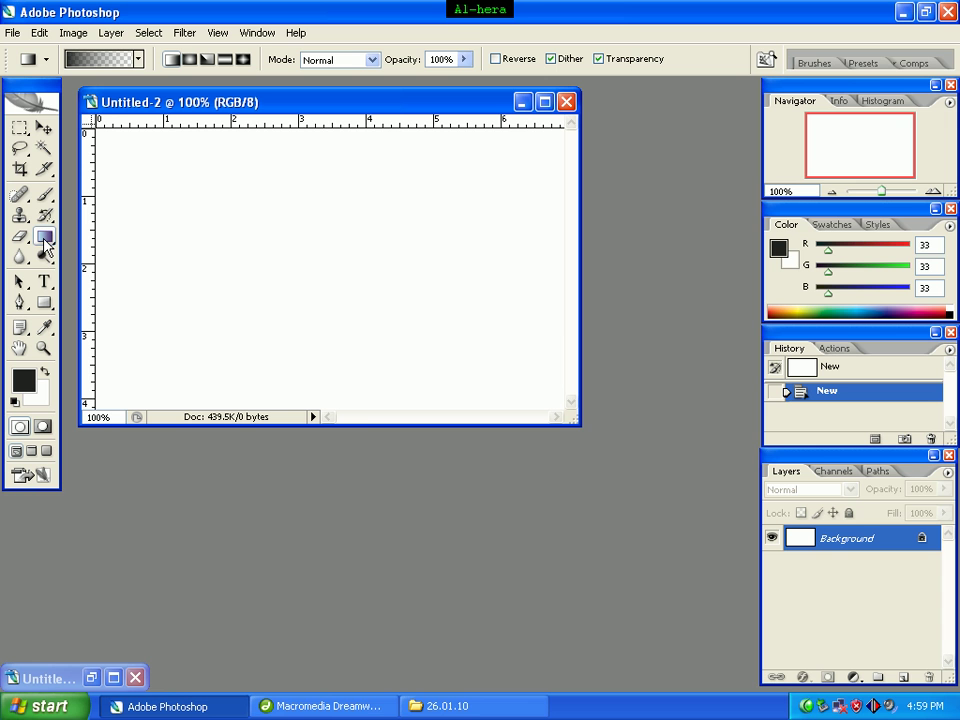
pyautogui.moveTo(44, 243); pyautogui.dragTo(76, 255)
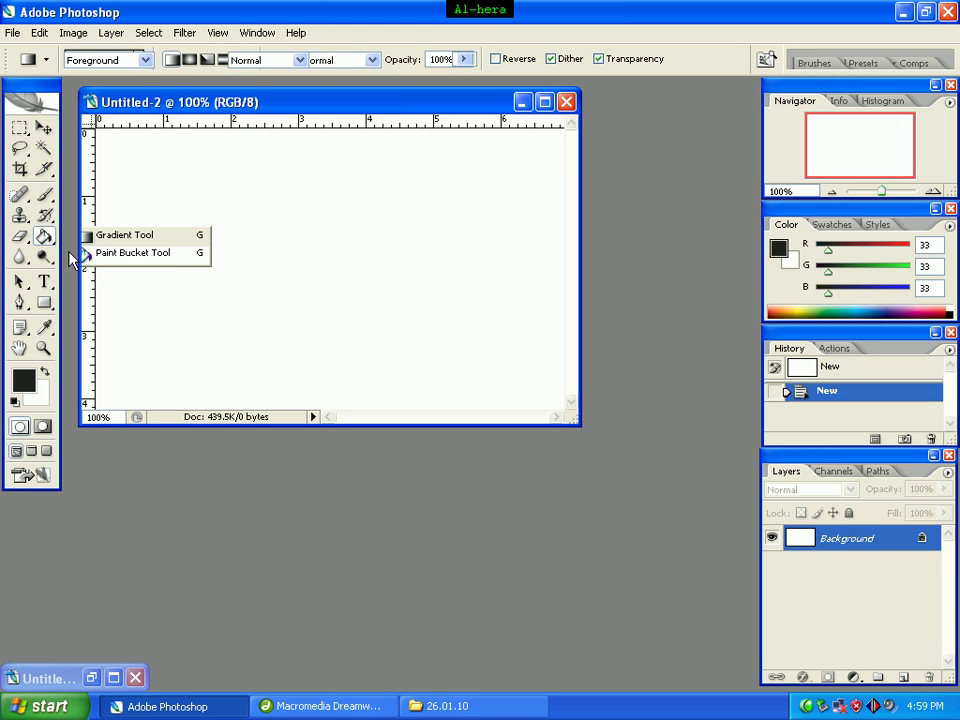
pyautogui.click(318, 238)
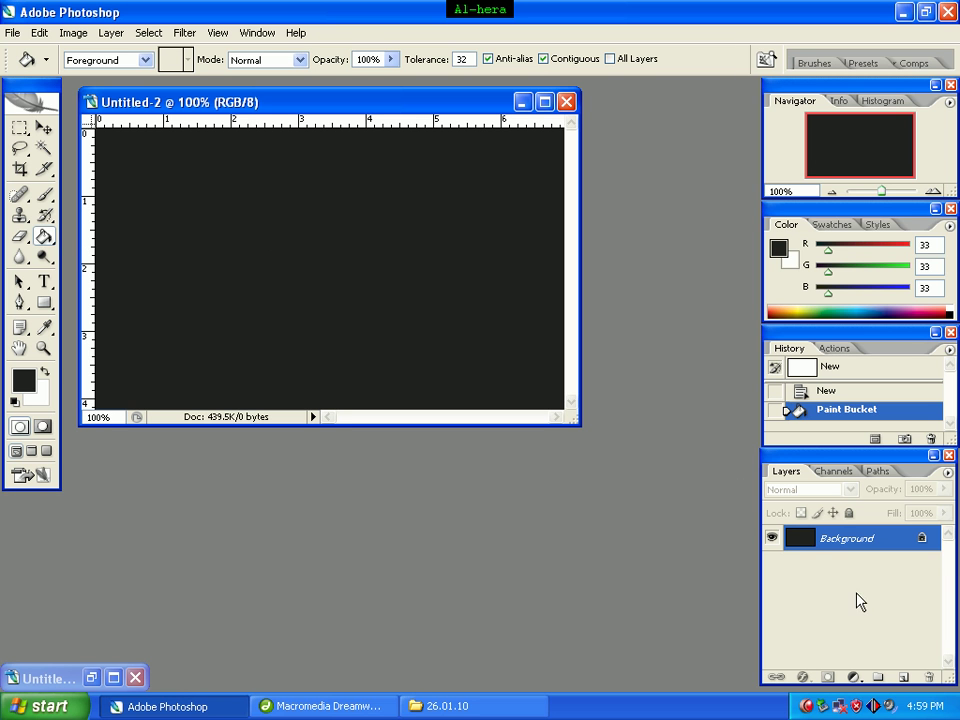
# - Add a new layer and set up the Type tool with the Verdana font at 149 pt
pyautogui.click(903, 680)
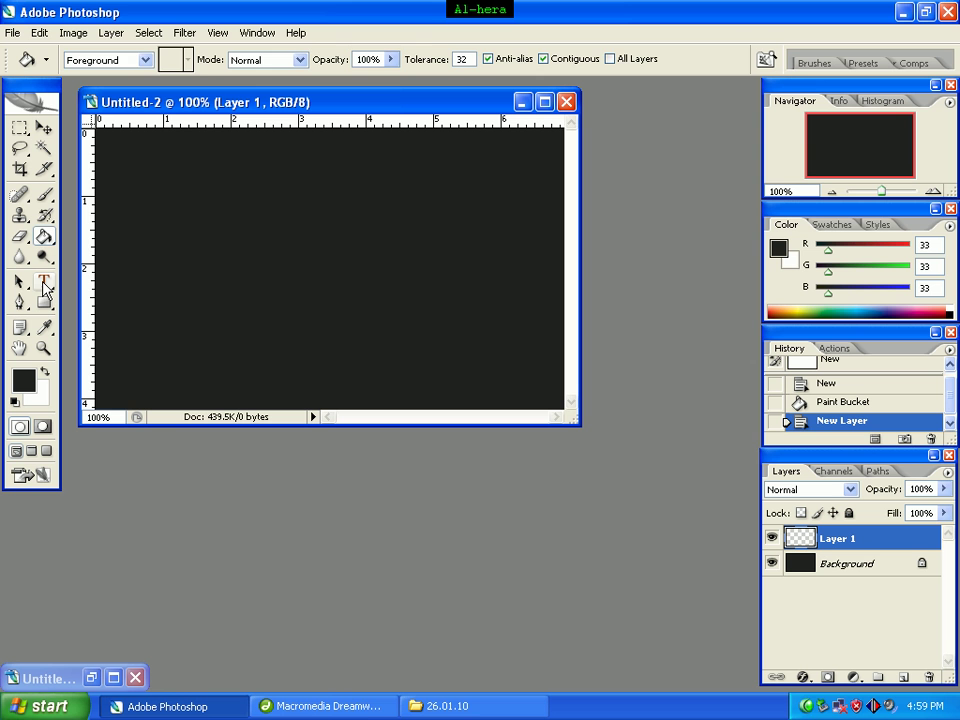
pyautogui.click(44, 284)
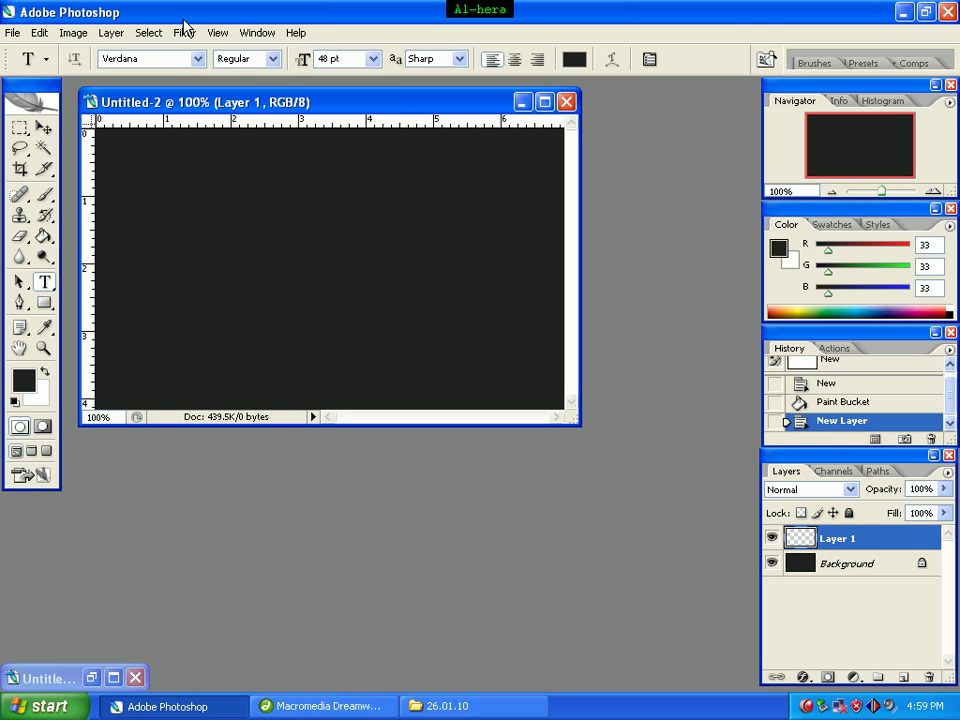
pyautogui.click(198, 59)
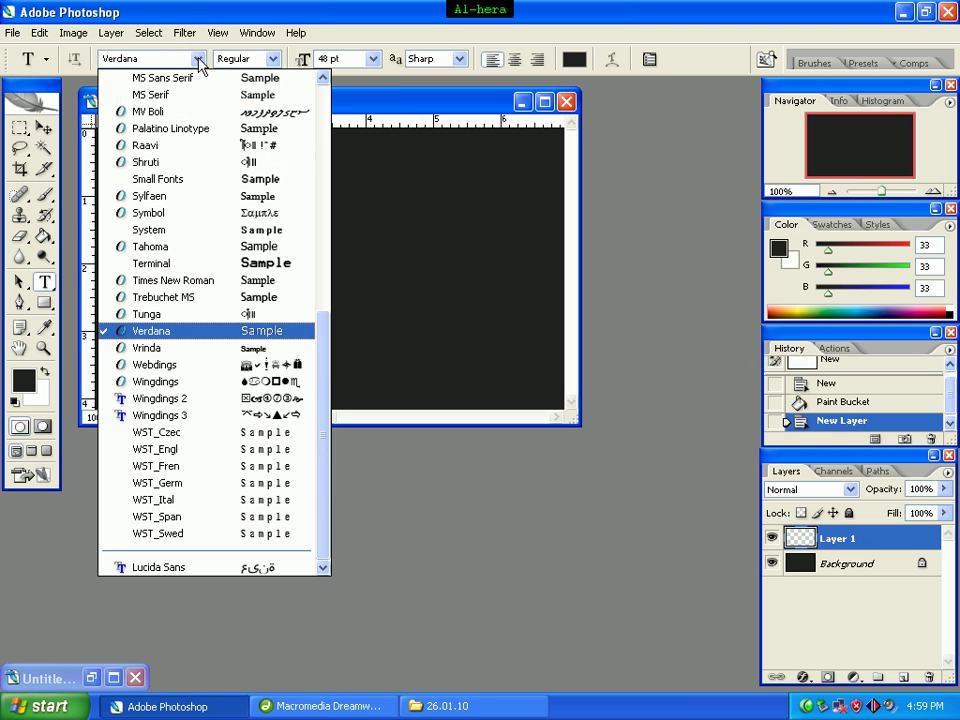
pyautogui.click(184, 330)
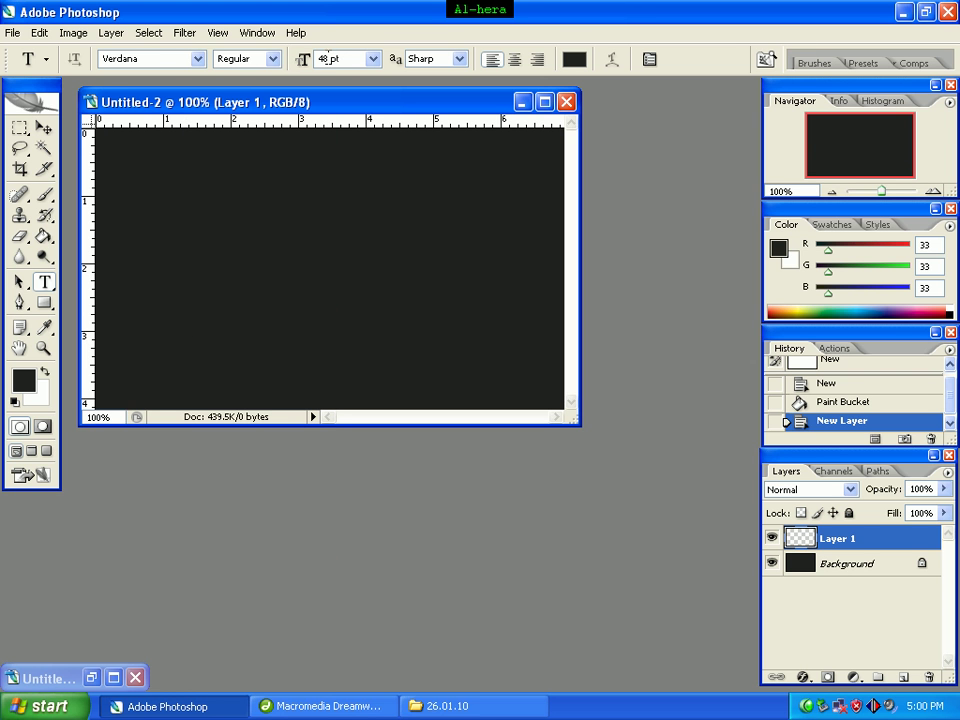
pyautogui.doubleClick(327, 57)
pyautogui.write('149')
pyautogui.press('Return')
# - Switch the text anti-aliasing to Smooth and back to Sharp
pyautogui.click(459, 60)
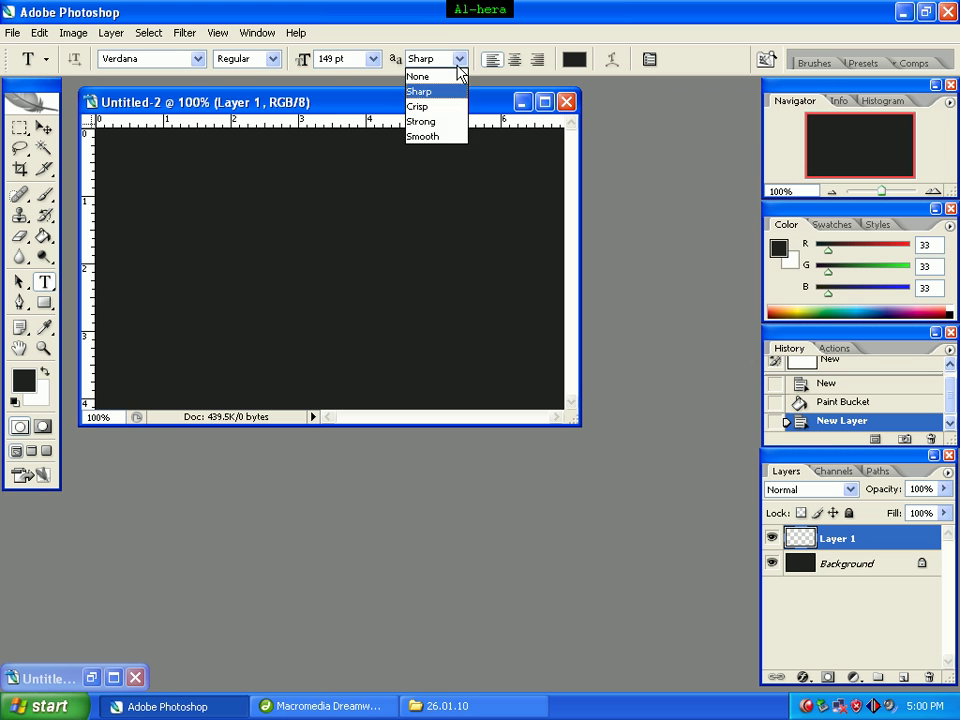
pyautogui.click(437, 138)
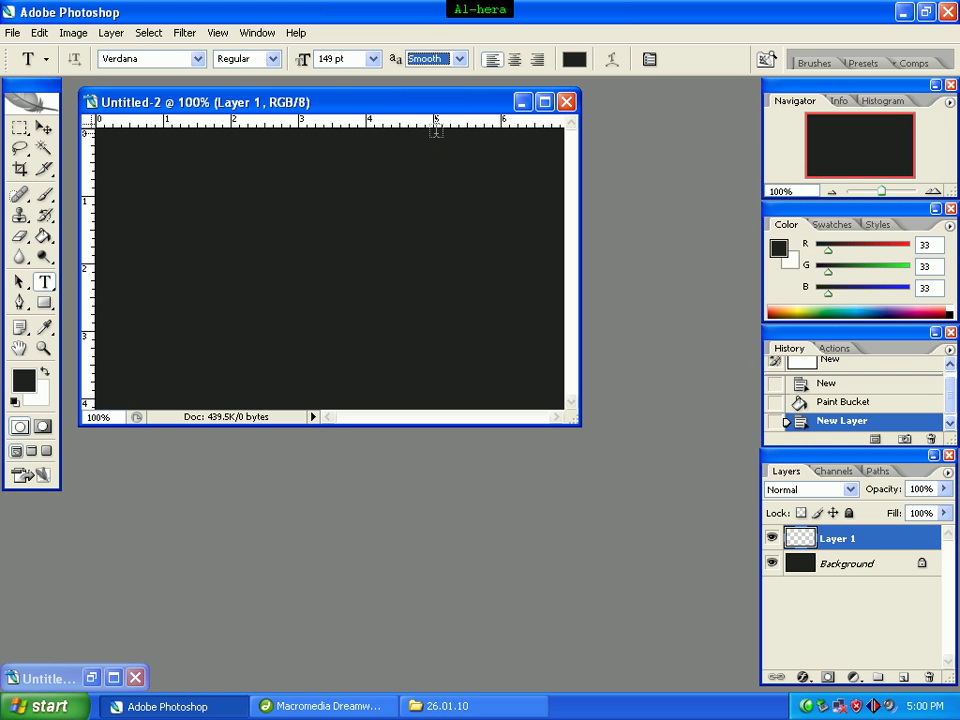
pyautogui.click(458, 59)
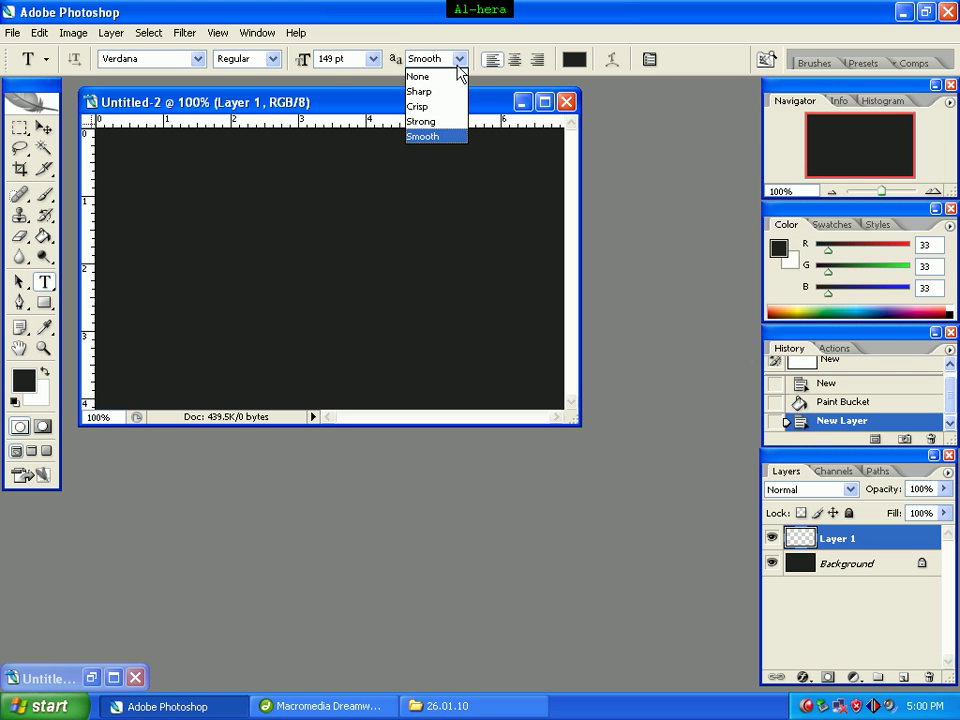
pyautogui.click(451, 93)
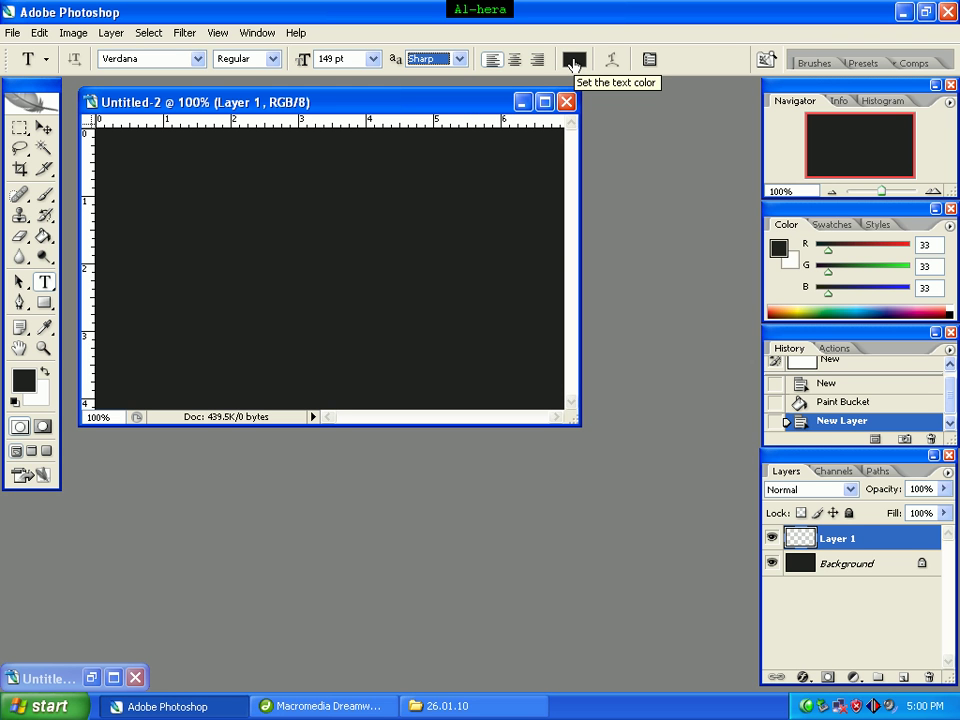
# - Set the text color to bright green #60e200
pyautogui.click(573, 60)
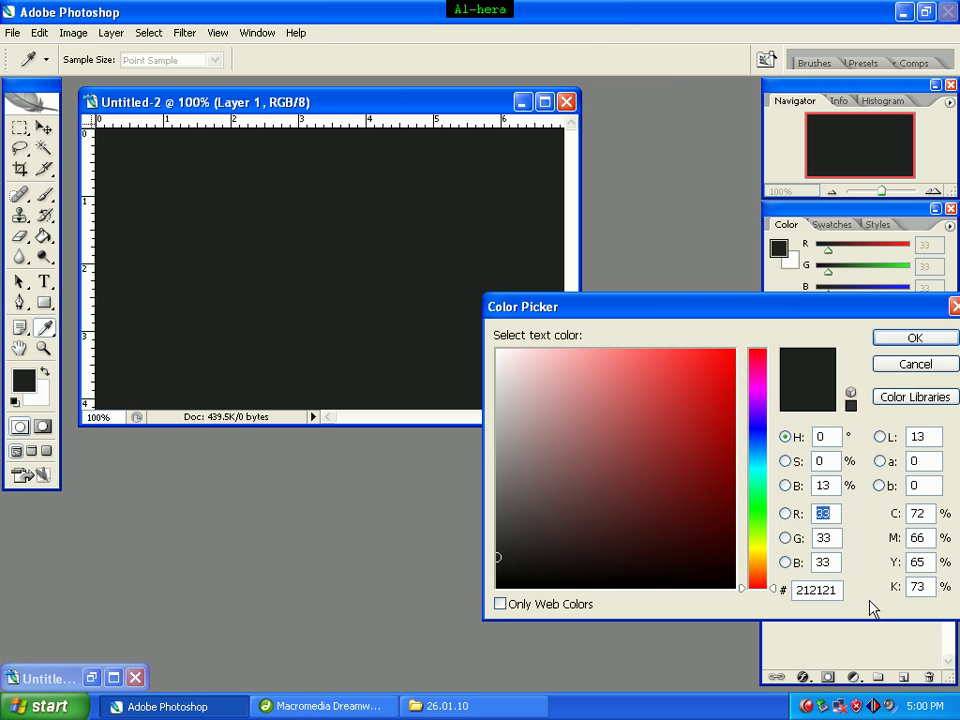
pyautogui.moveTo(838, 590); pyautogui.dragTo(786, 596)
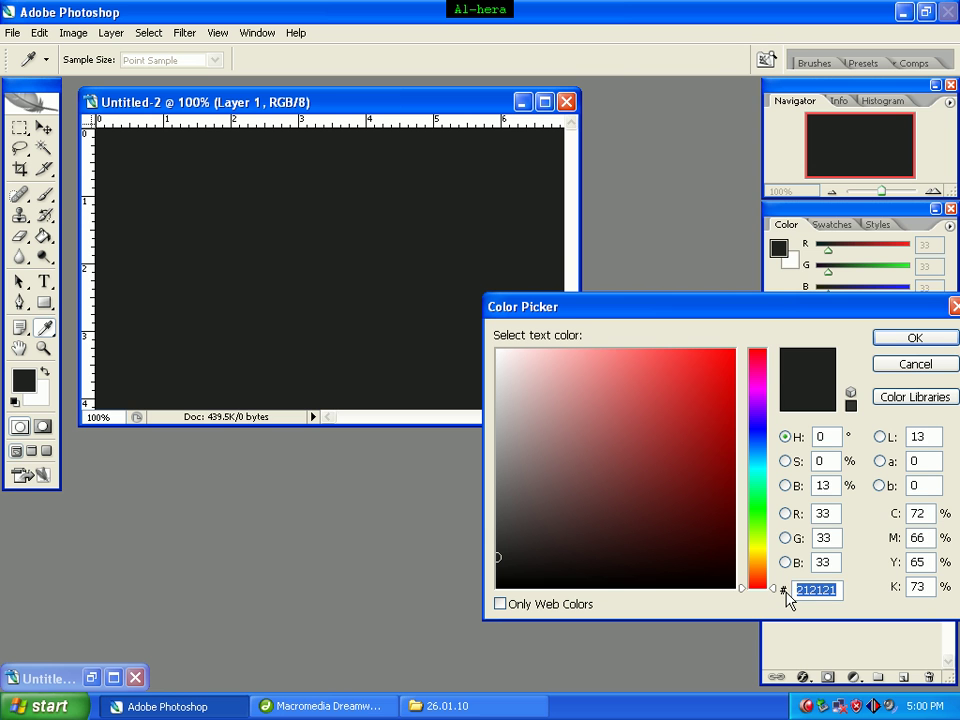
pyautogui.write('60e')
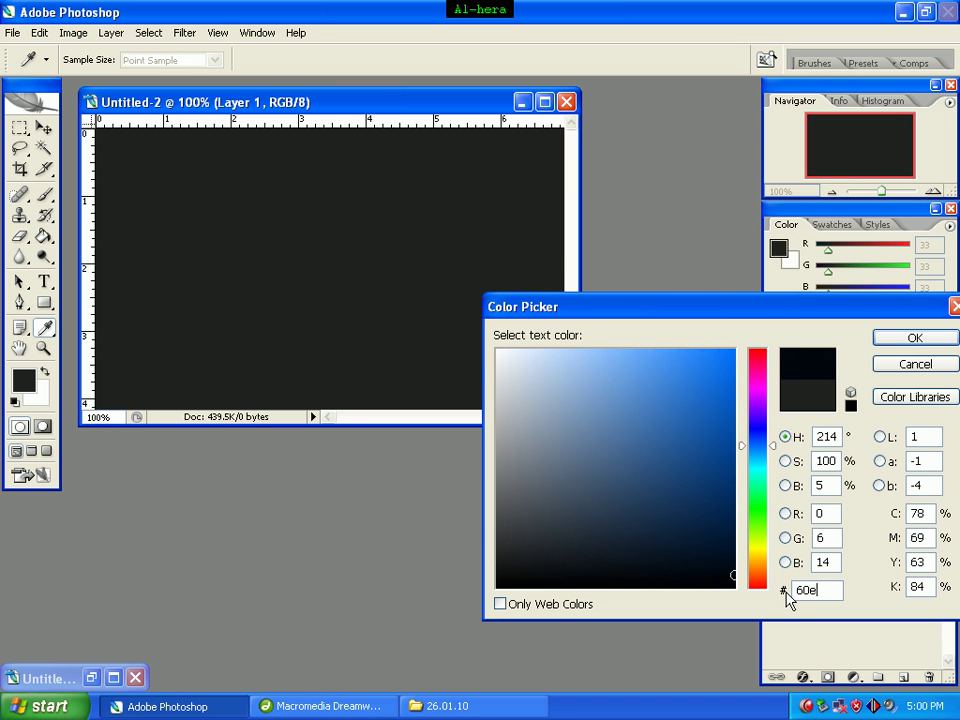
pyautogui.write('200')
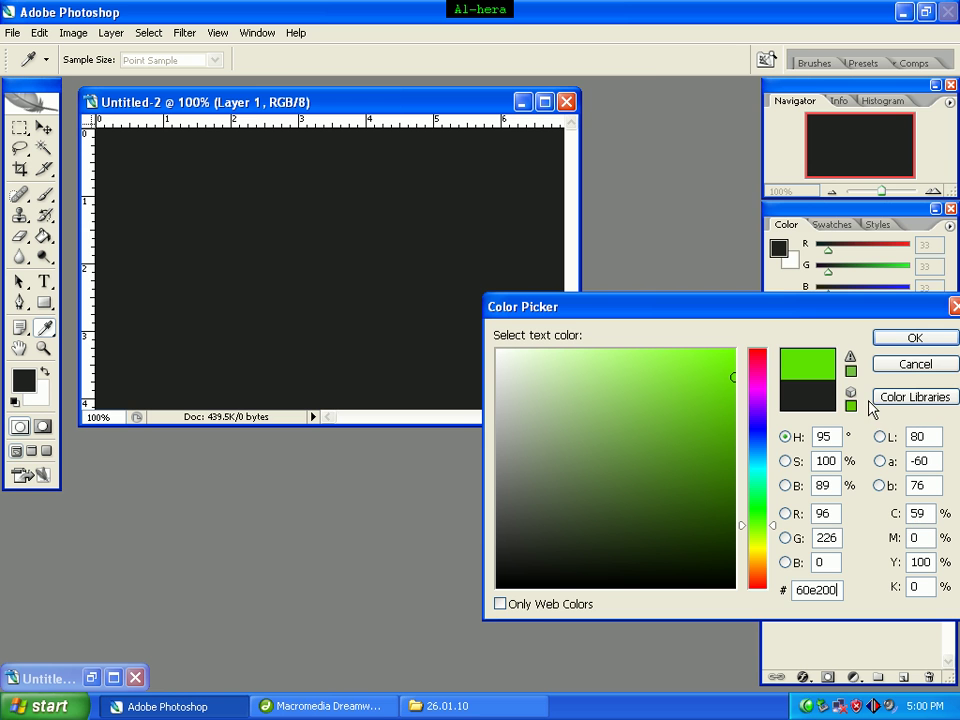
pyautogui.click(916, 340)
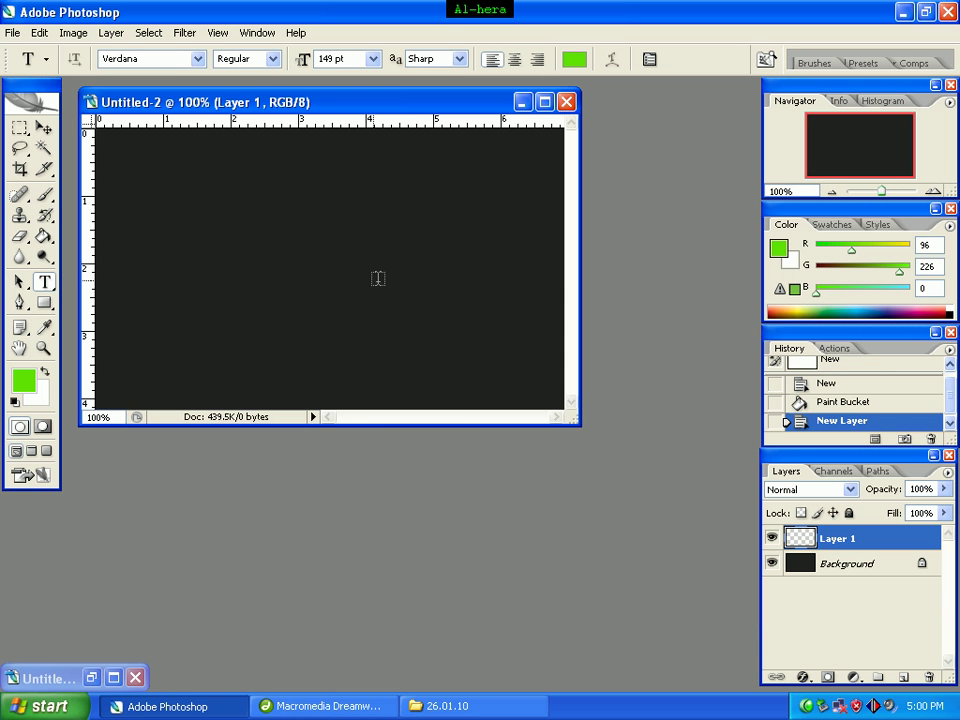
# - Add the text "gel" in the upper-left part of the canvas and commit it
pyautogui.click(190, 237)
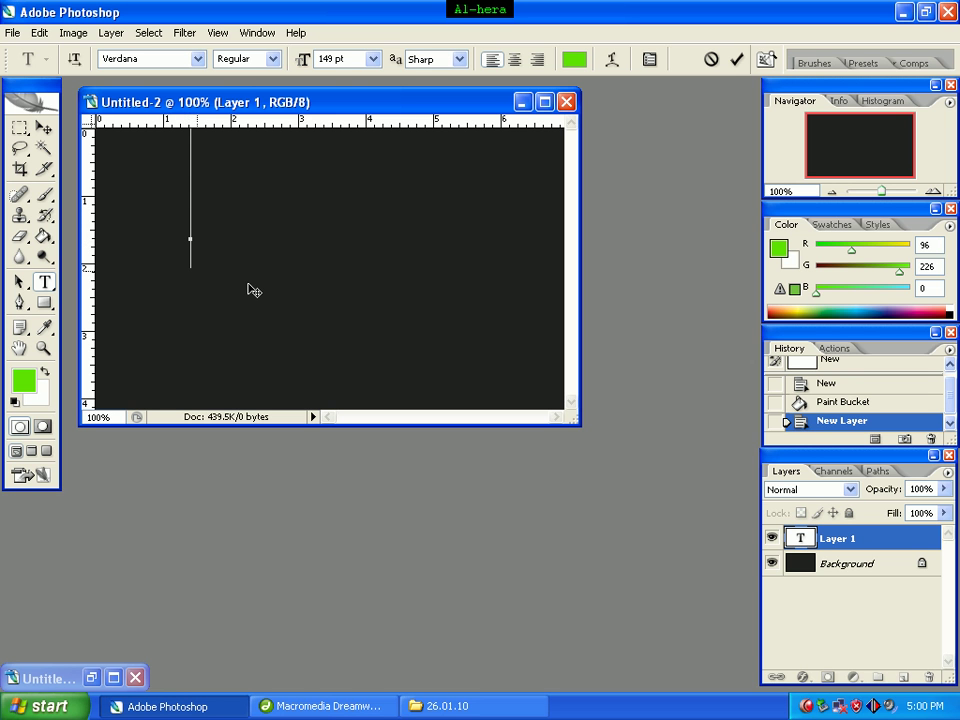
pyautogui.write('gel')
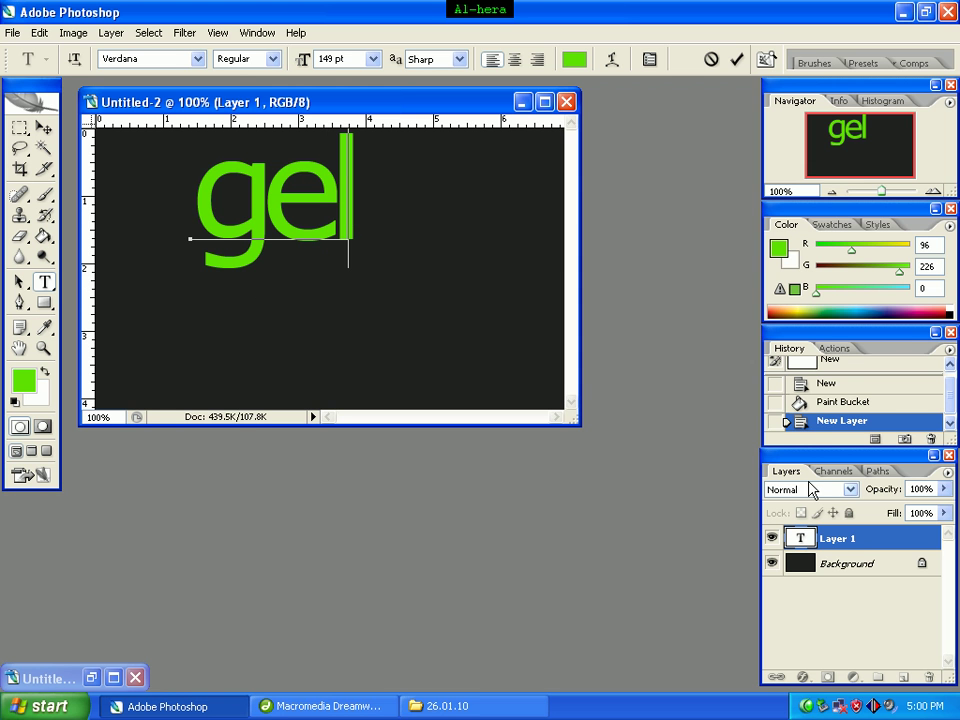
pyautogui.click(826, 543)
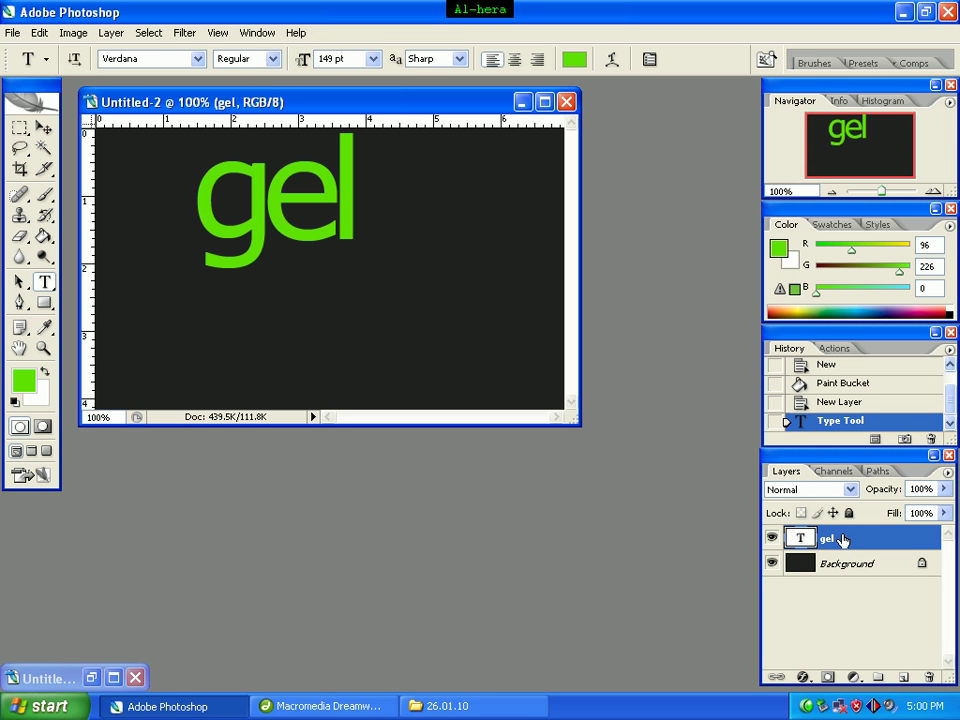
# - Open the blending options of the "gel" text layer and enable a drop shadow with black #000000 as its color
pyautogui.rightClick(842, 540)
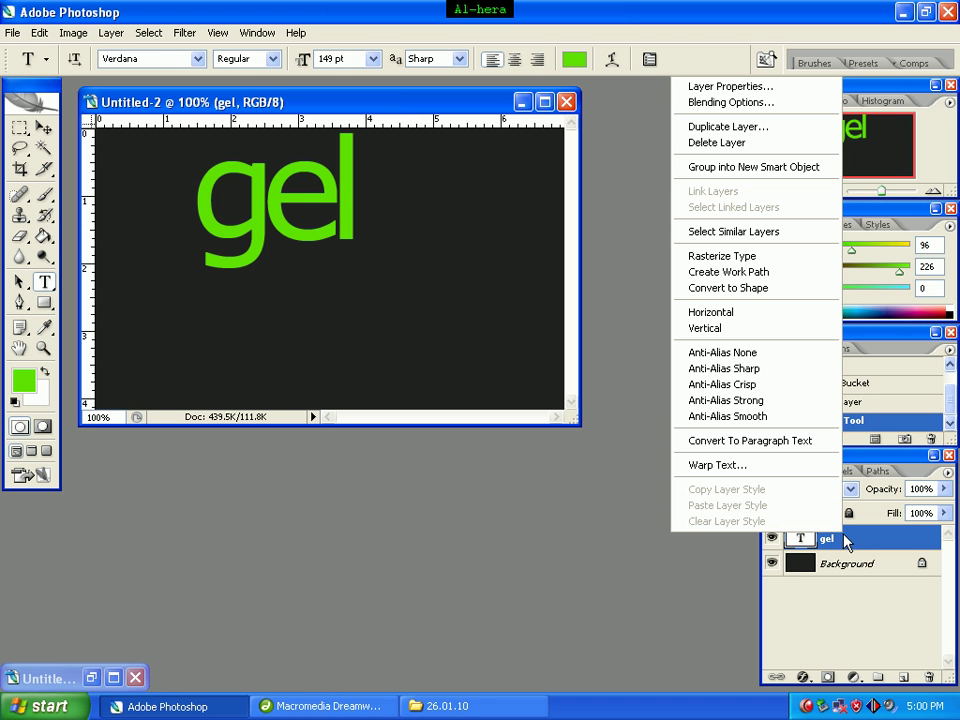
pyautogui.click(723, 106)
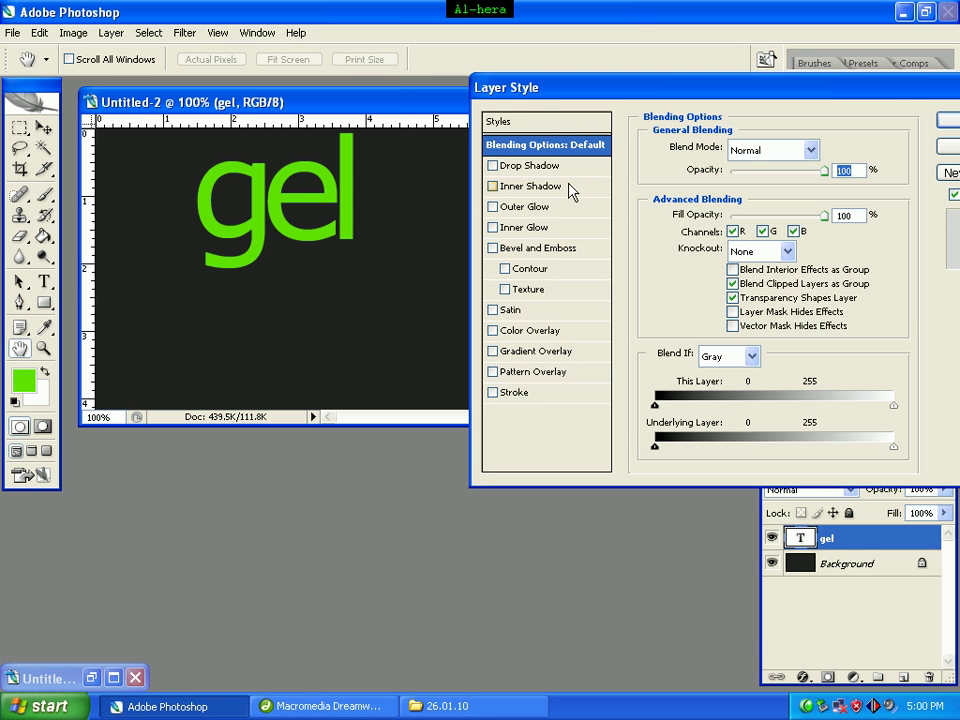
pyautogui.moveTo(616, 95); pyautogui.dragTo(347, 115)
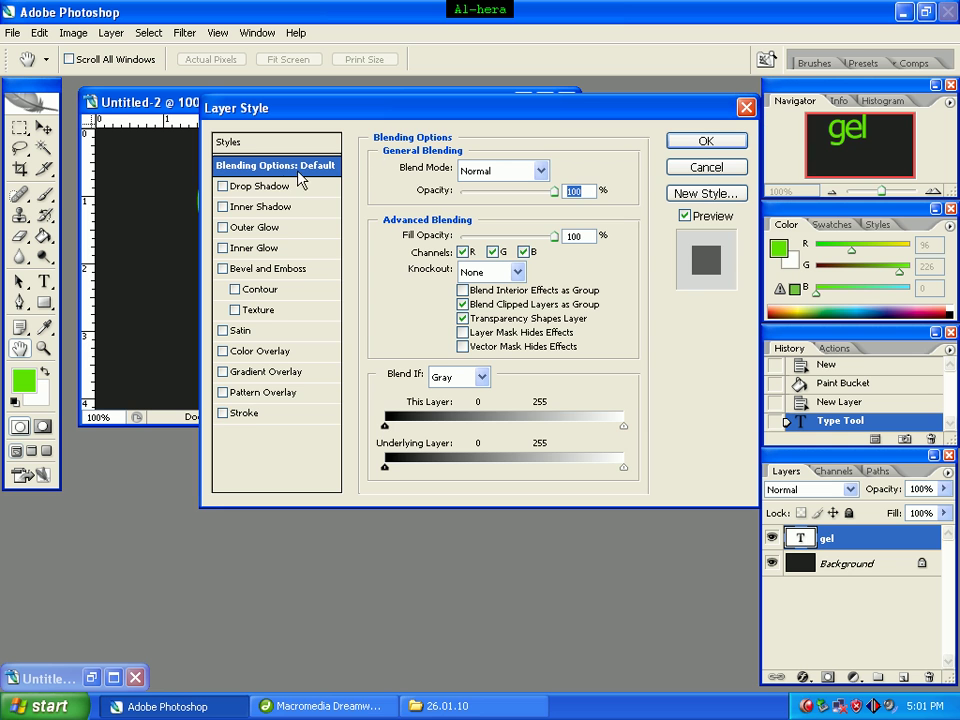
pyautogui.click(238, 190)
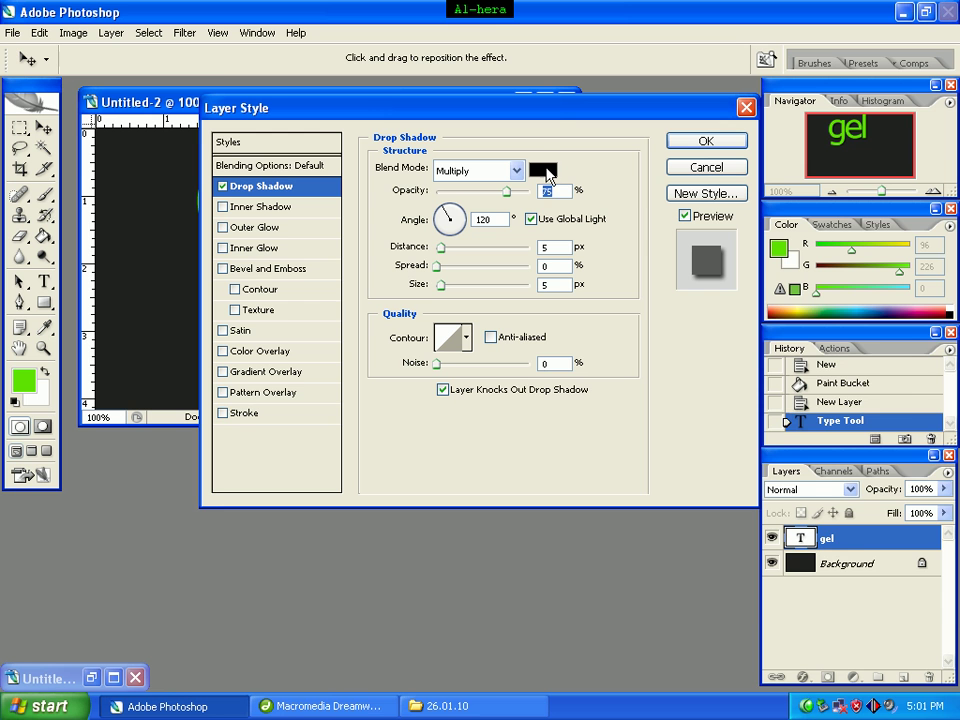
pyautogui.click(545, 172)
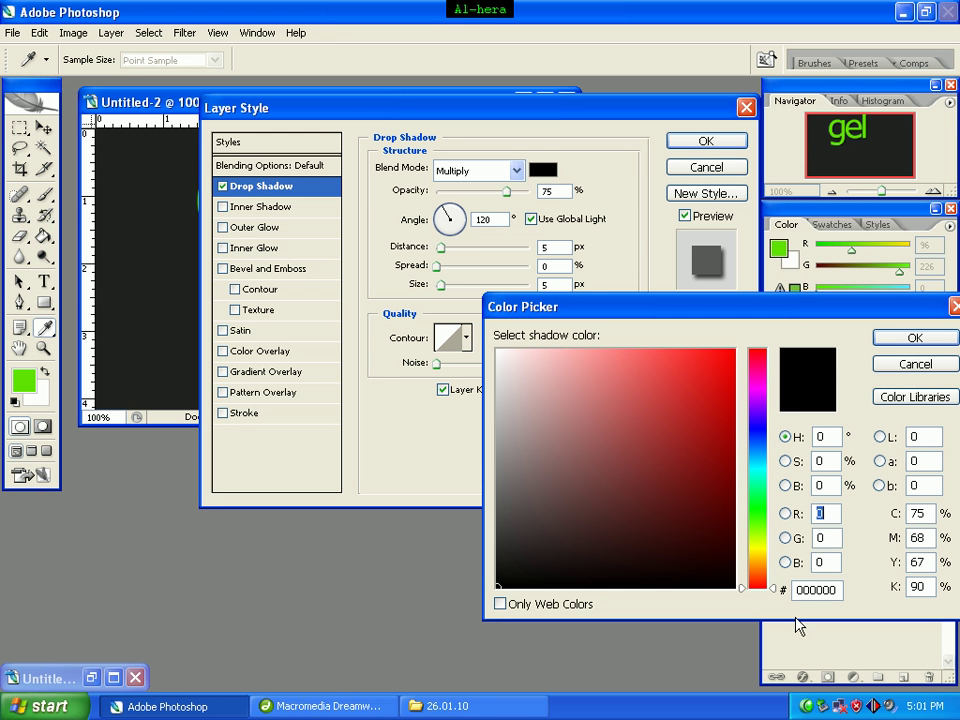
pyautogui.click(917, 349)
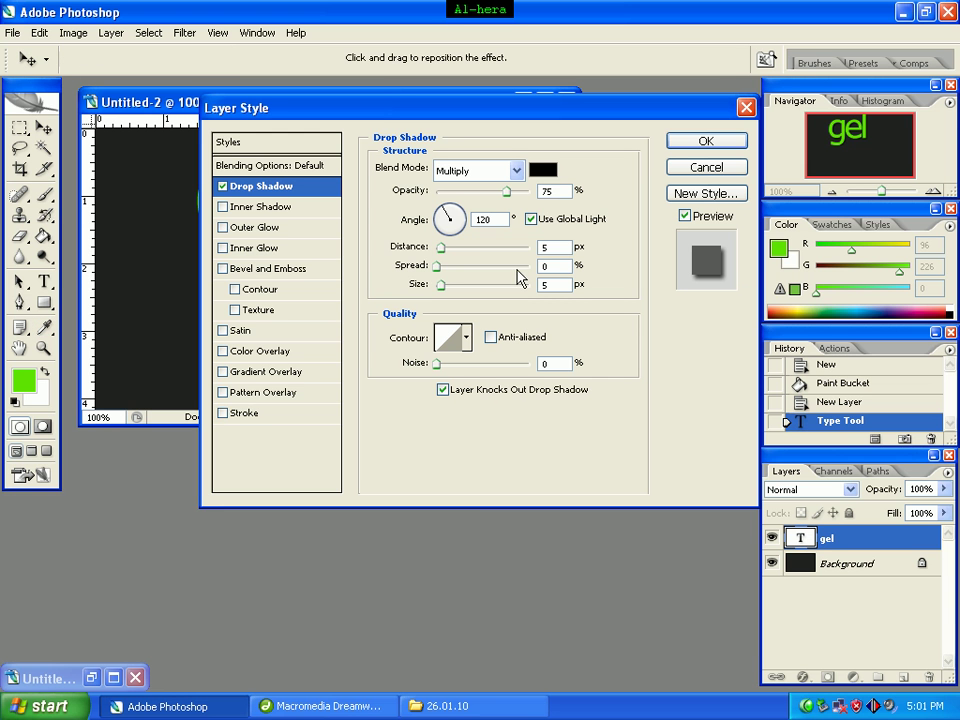
# - Set the drop shadow's opacity to 42%, distance to 0 px, spread to 24% and size to 9 px
pyautogui.doubleClick(538, 192)
pyautogui.write('42')
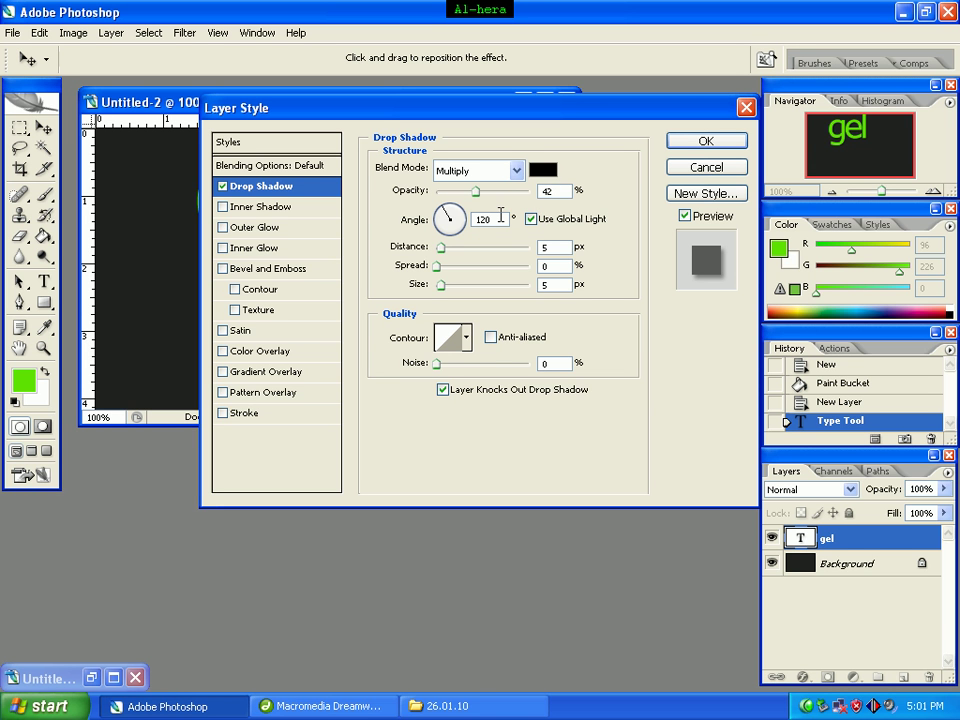
pyautogui.doubleClick(548, 249)
pyautogui.write('0')
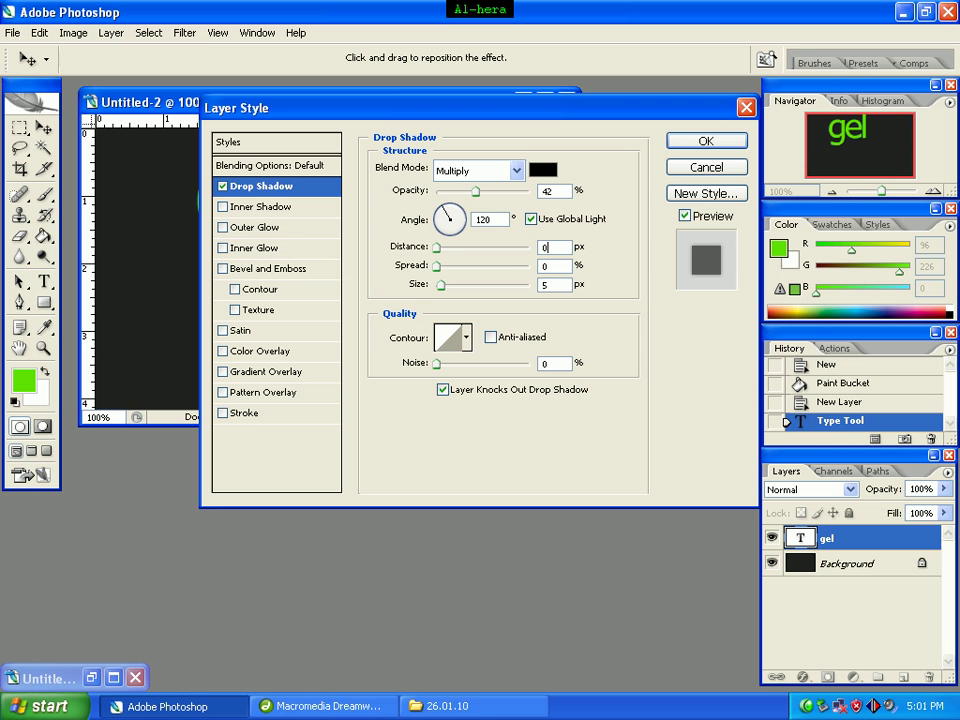
pyautogui.doubleClick(548, 266)
pyautogui.write('24')
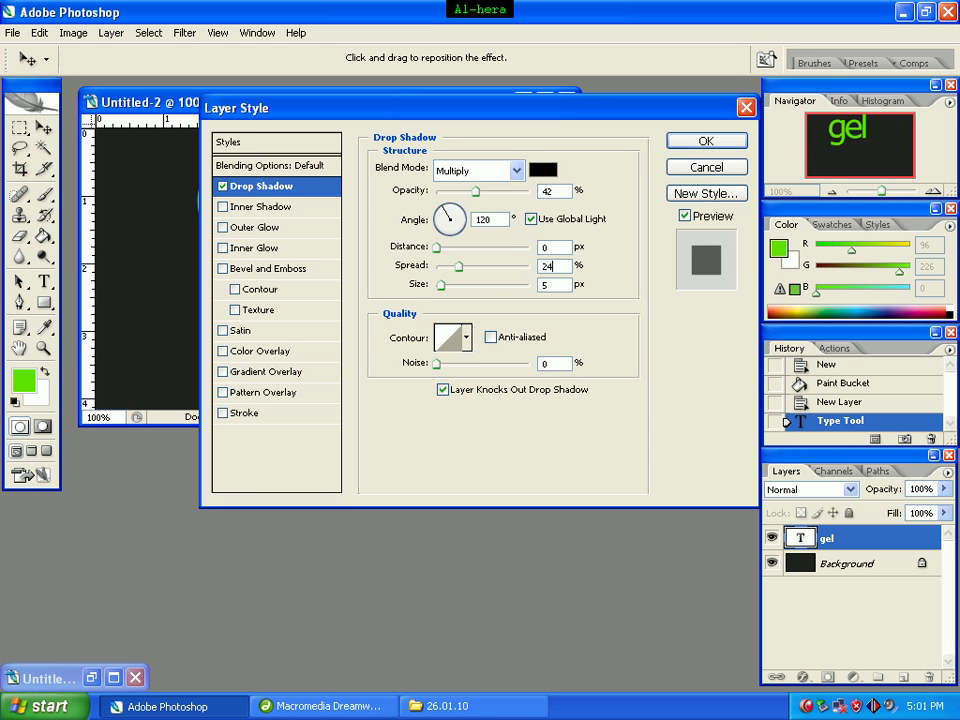
pyautogui.doubleClick(556, 284)
pyautogui.write('9')
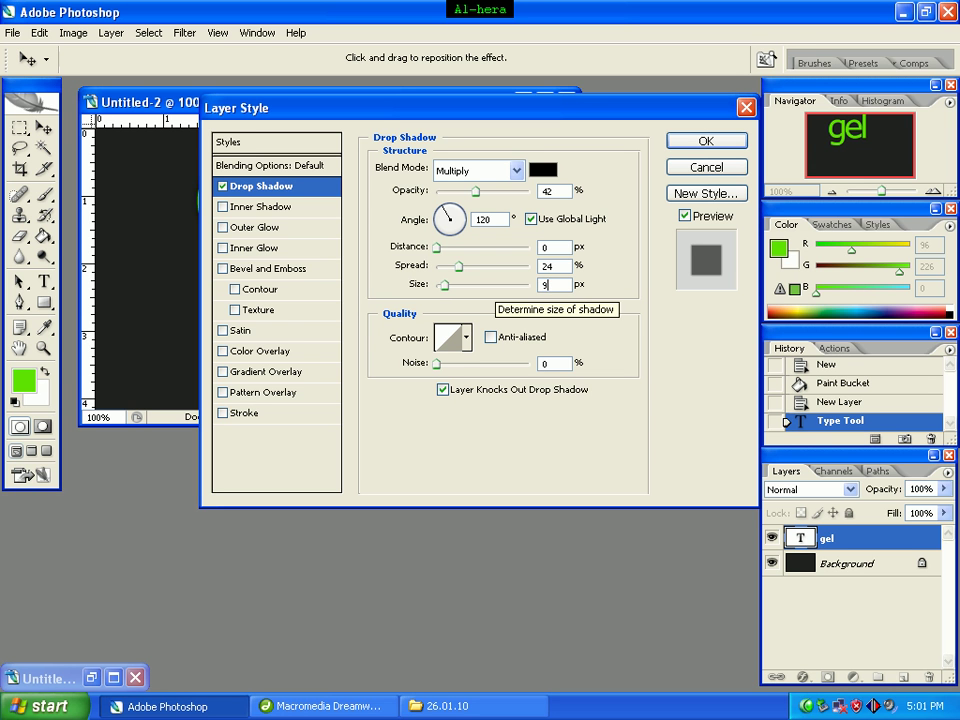
# - Enable an inner glow with 74% opacity, 45% choke and a size of 3 px
pyautogui.click(254, 248)
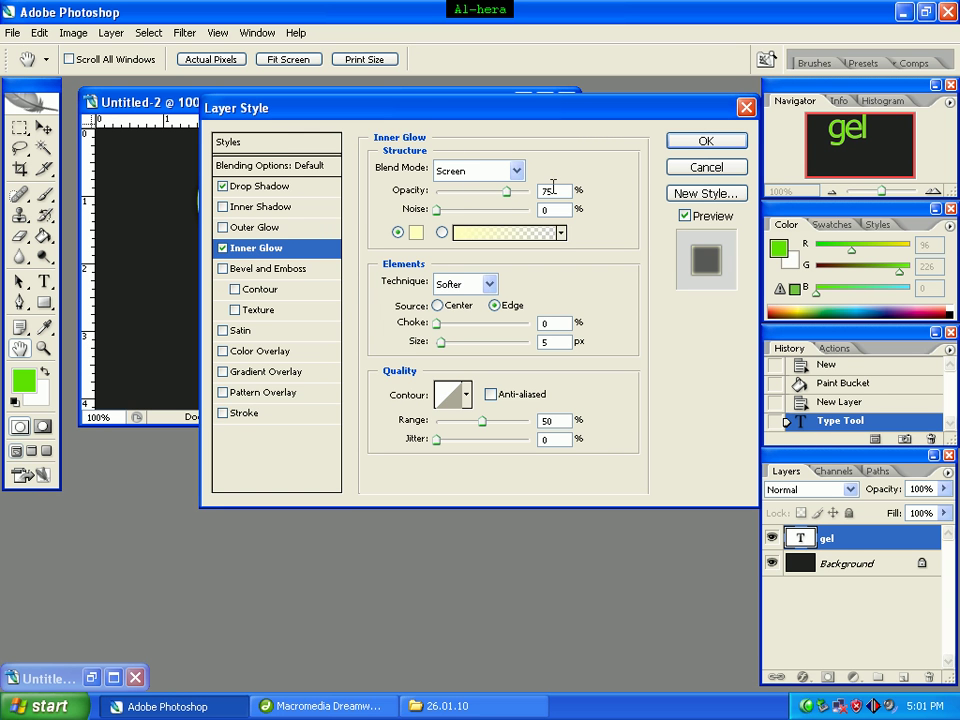
pyautogui.click(510, 195)
pyautogui.write('74')
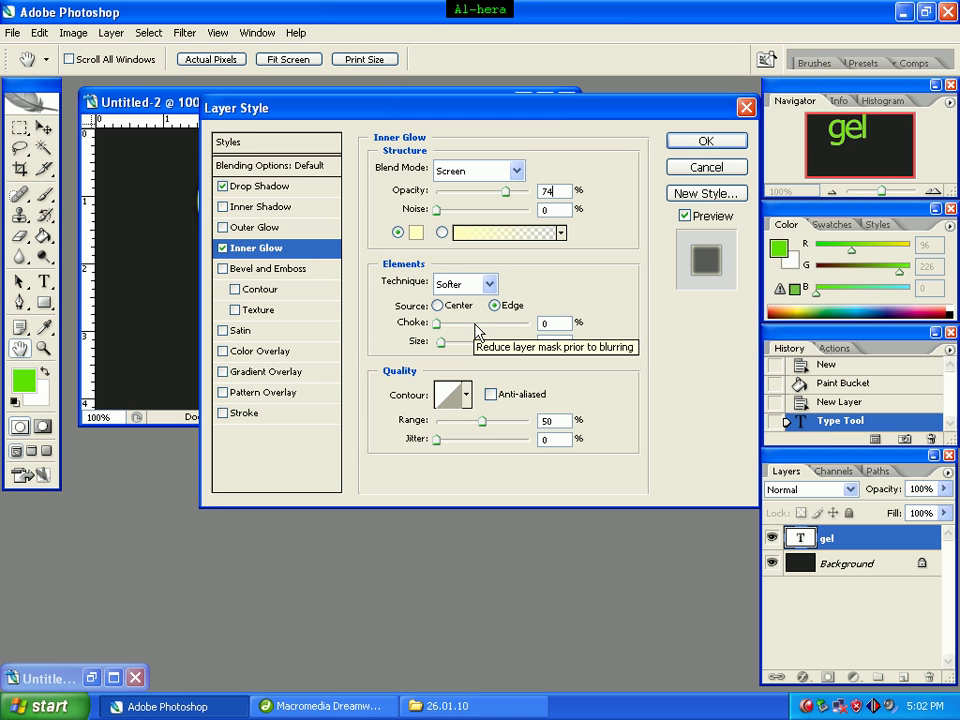
pyautogui.doubleClick(555, 323)
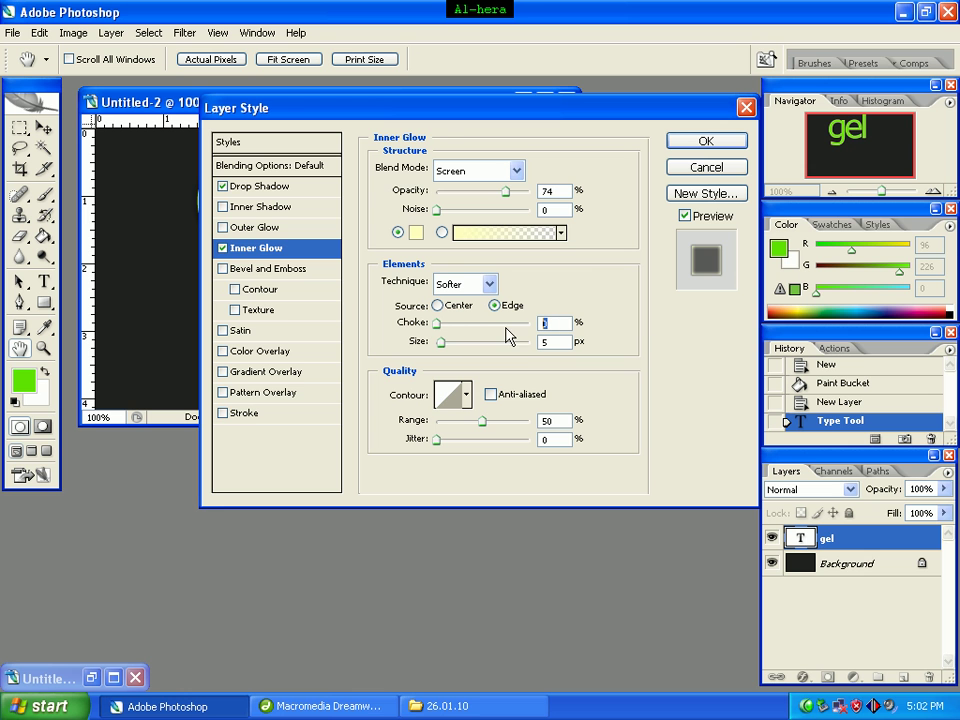
pyautogui.write('5')
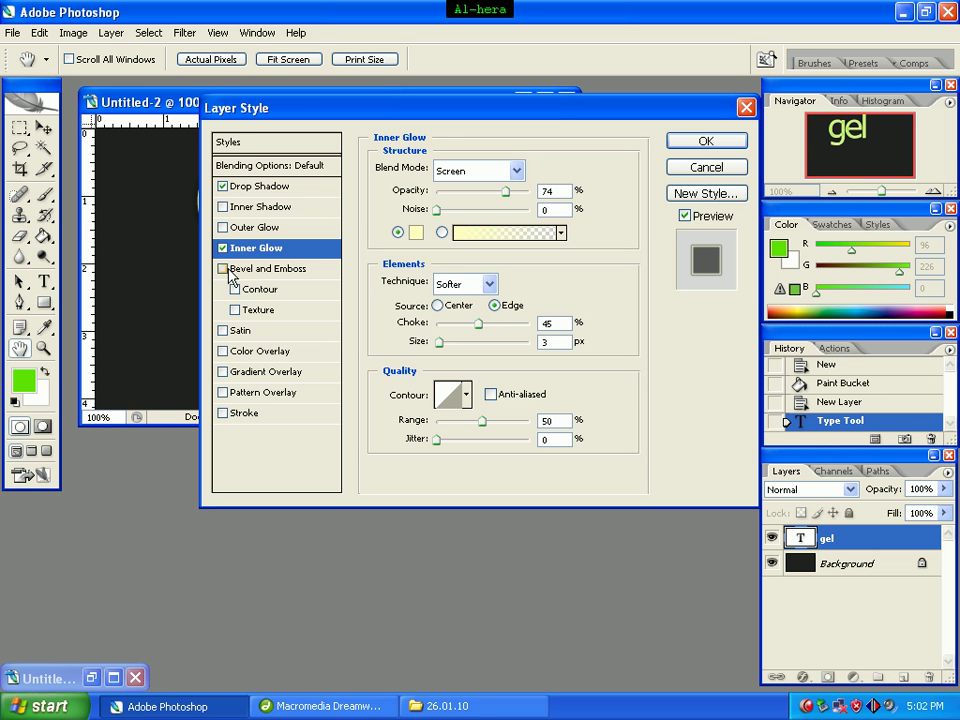
# - Enable Bevel and Emboss with a depth of 103% and a size of 8 px
pyautogui.click(258, 275)
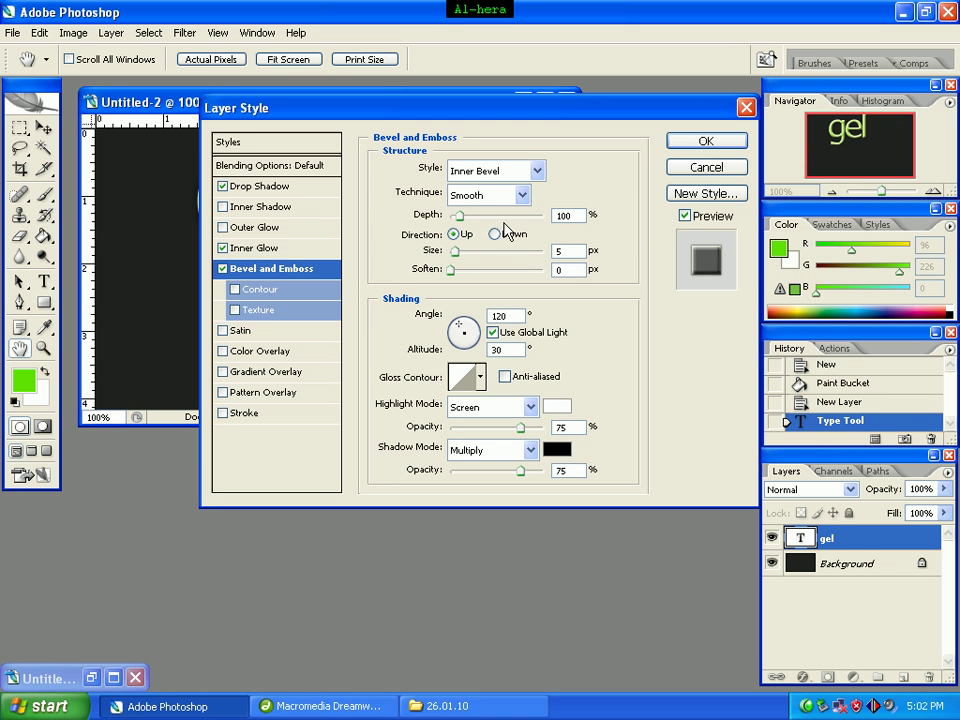
pyautogui.doubleClick(555, 216)
pyautogui.write('103')
pyautogui.doubleClick(567, 251)
pyautogui.write('8')
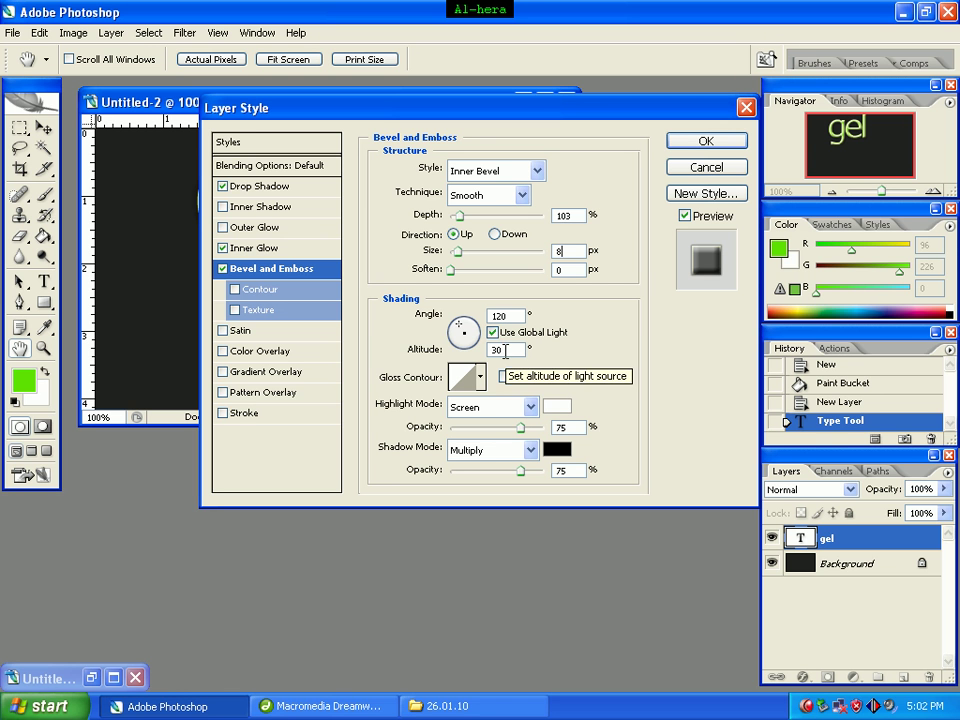
# - Enable a gradient overlay with Overlay blend mode, 50% opacity and 47% scale, and move the dialog to uncover more of the text
pyautogui.click(255, 375)
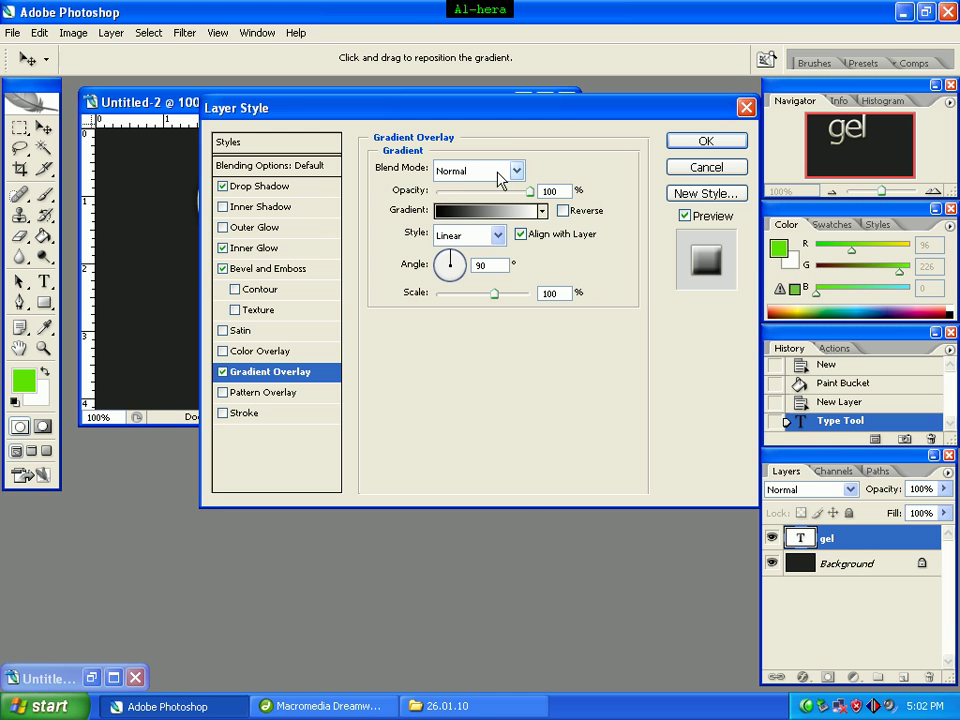
pyautogui.click(518, 172)
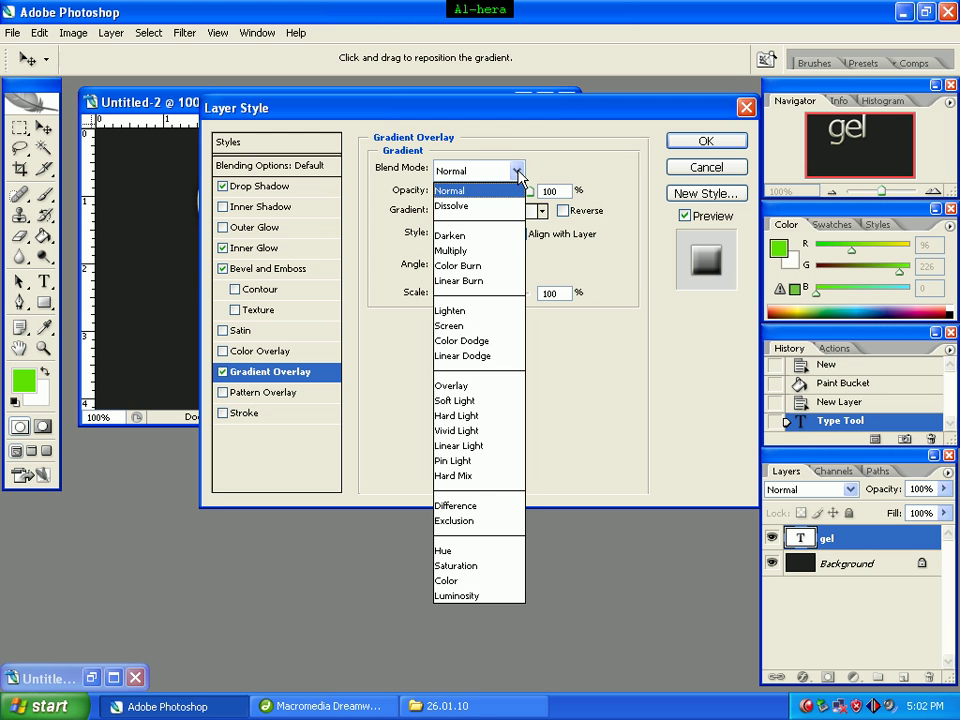
pyautogui.click(455, 385)
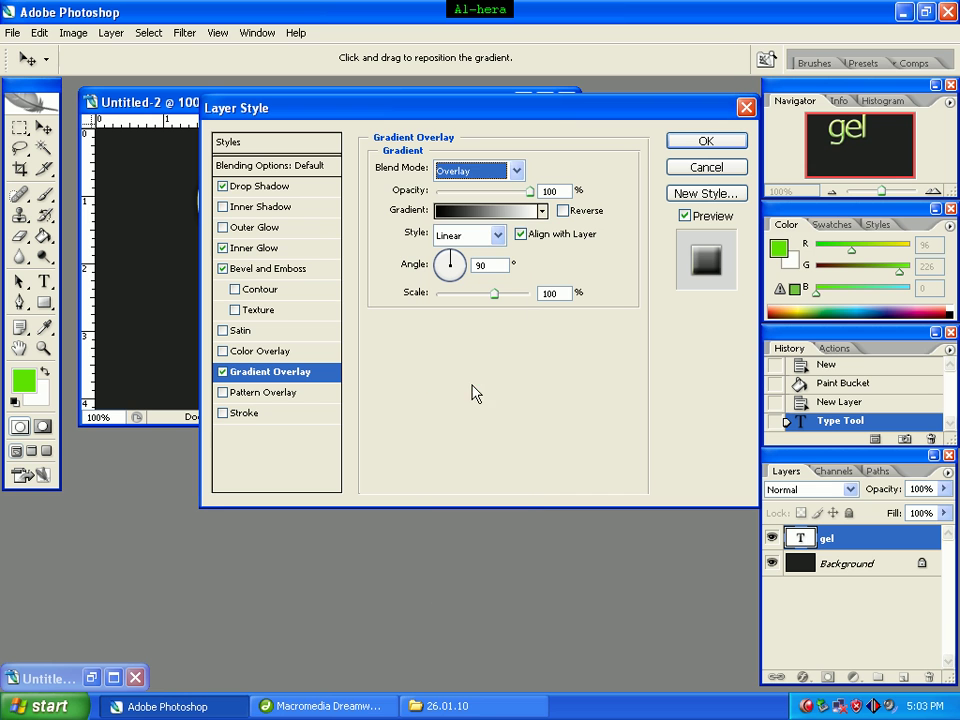
pyautogui.click(561, 191)
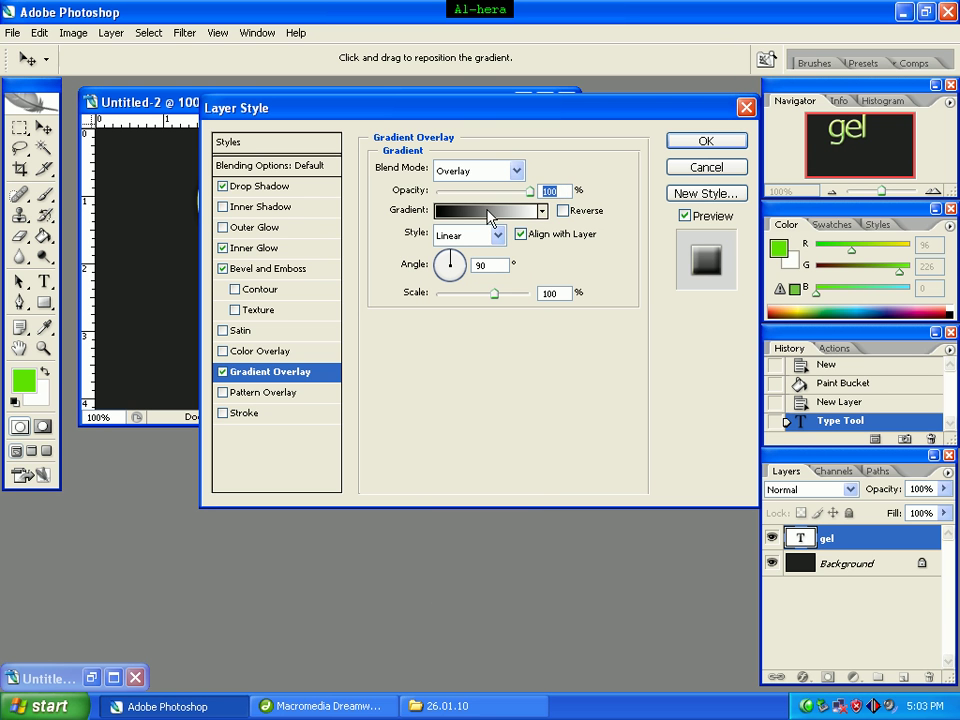
pyautogui.write('50')
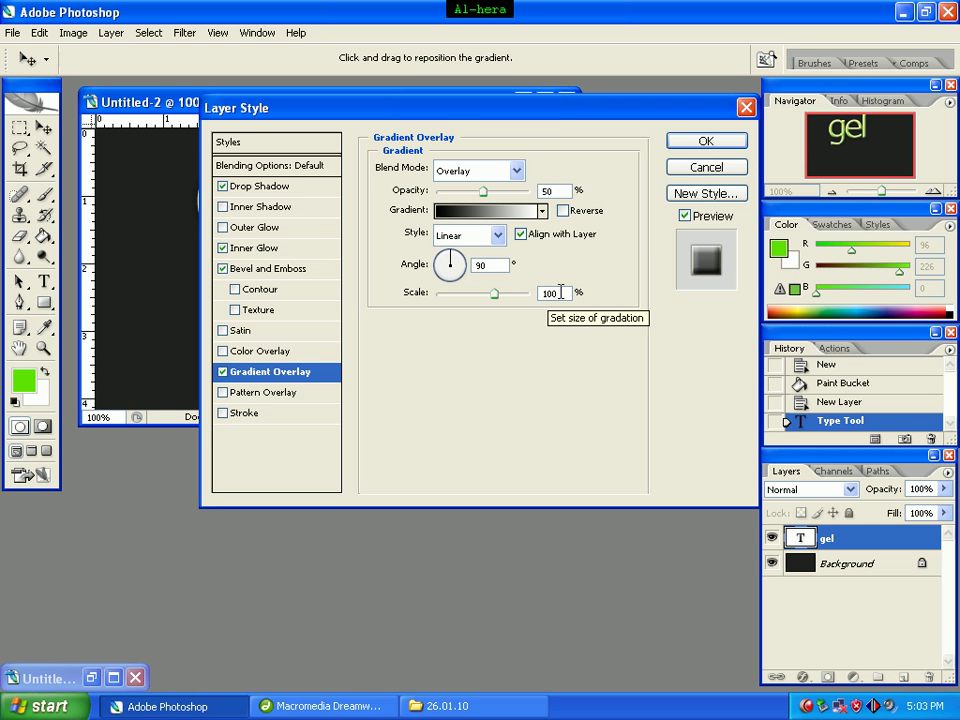
pyautogui.click(561, 292)
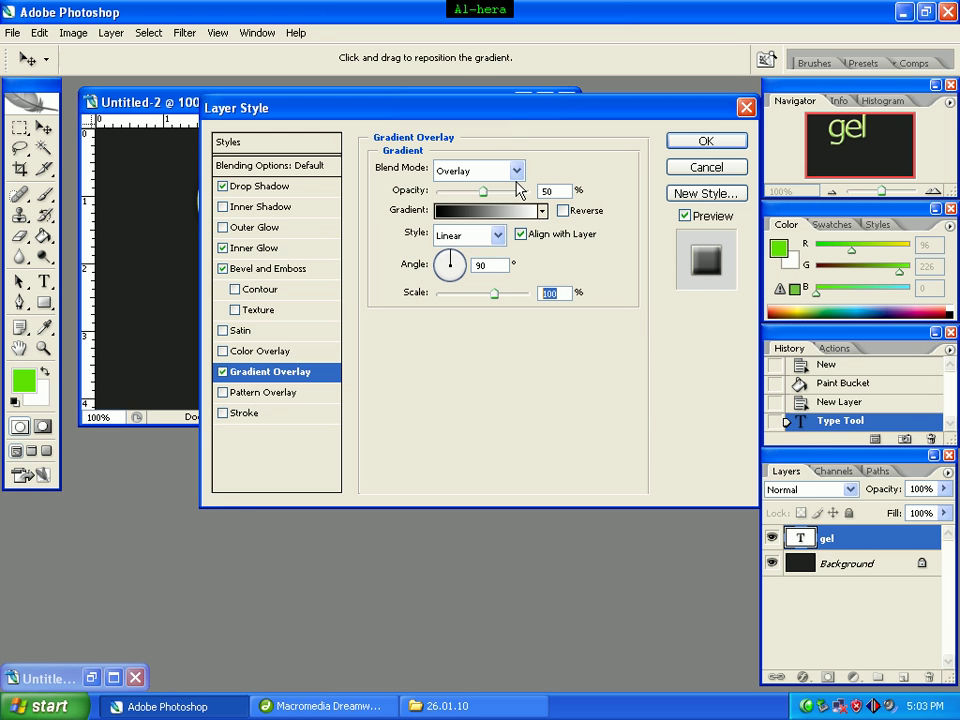
pyautogui.write('47')
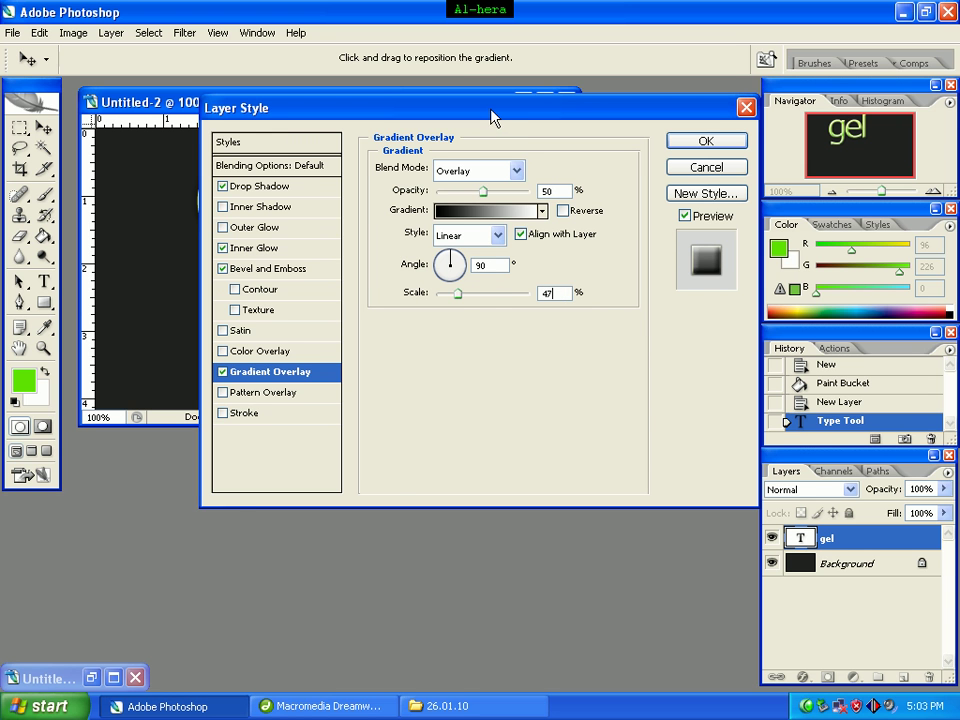
pyautogui.moveTo(490, 116); pyautogui.dragTo(535, 112)
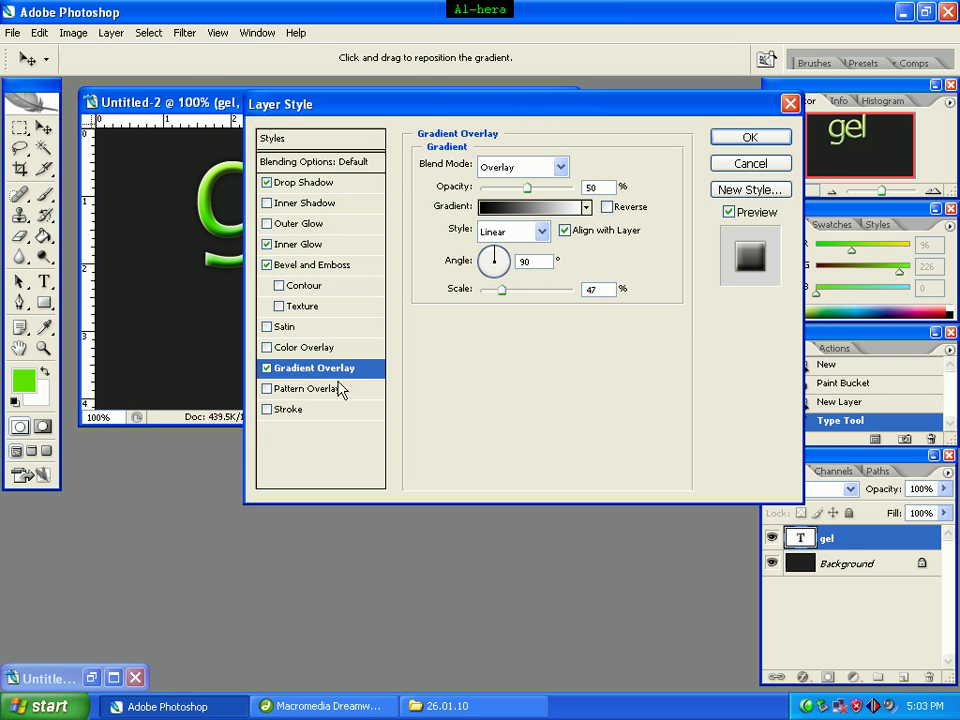
# - Add a 2 px stroke in green #2edf1b and apply the layer styles to the "gel" text
pyautogui.click(296, 410)
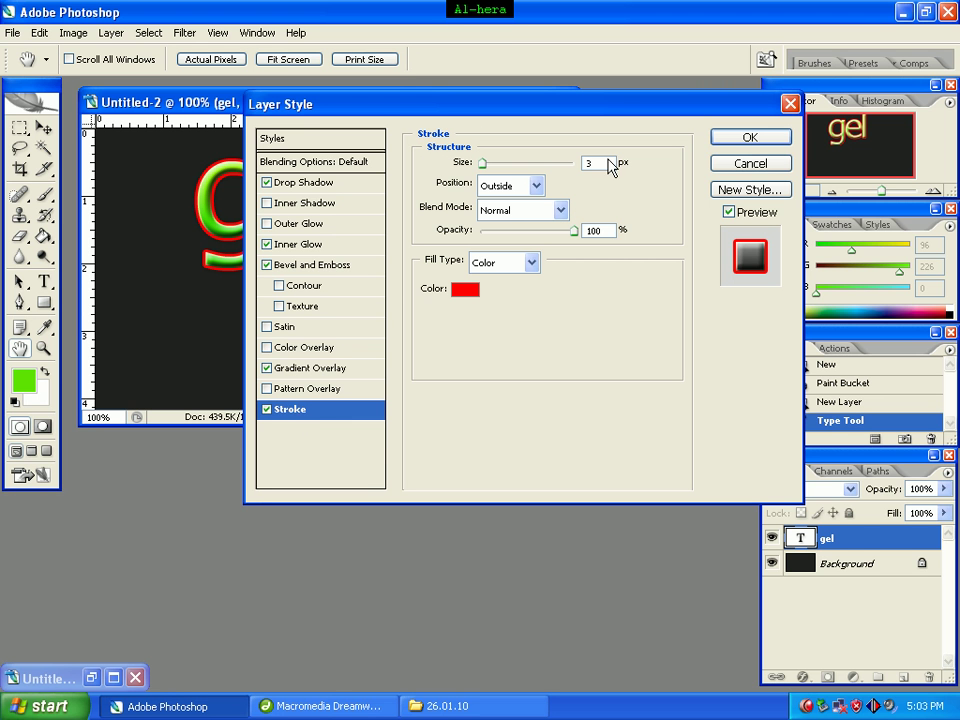
pyautogui.doubleClick(604, 162)
pyautogui.write('2')
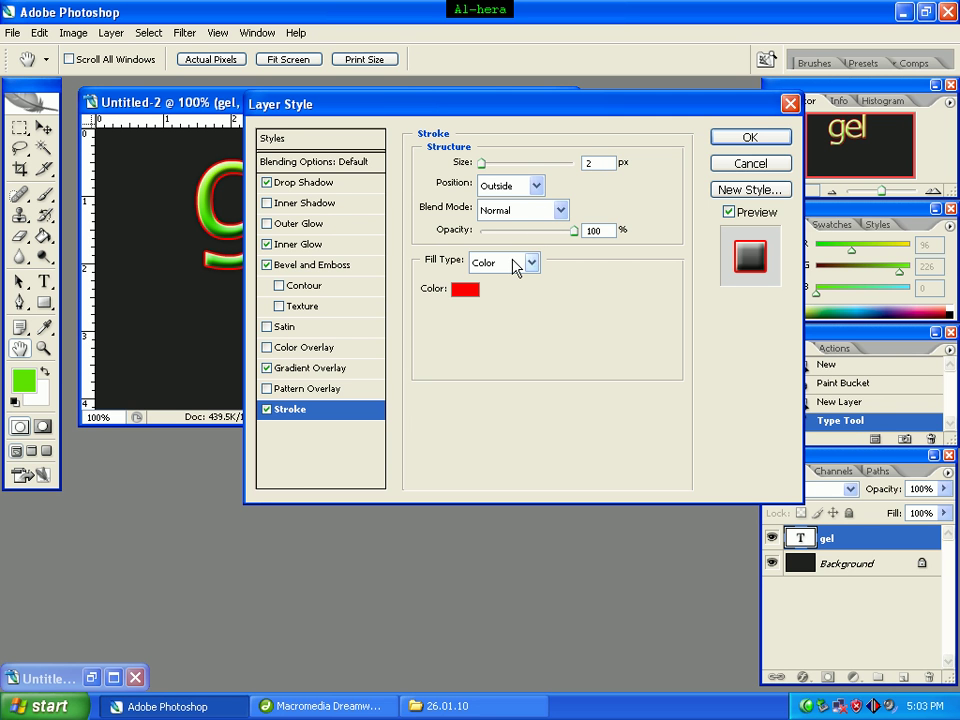
pyautogui.click(466, 291)
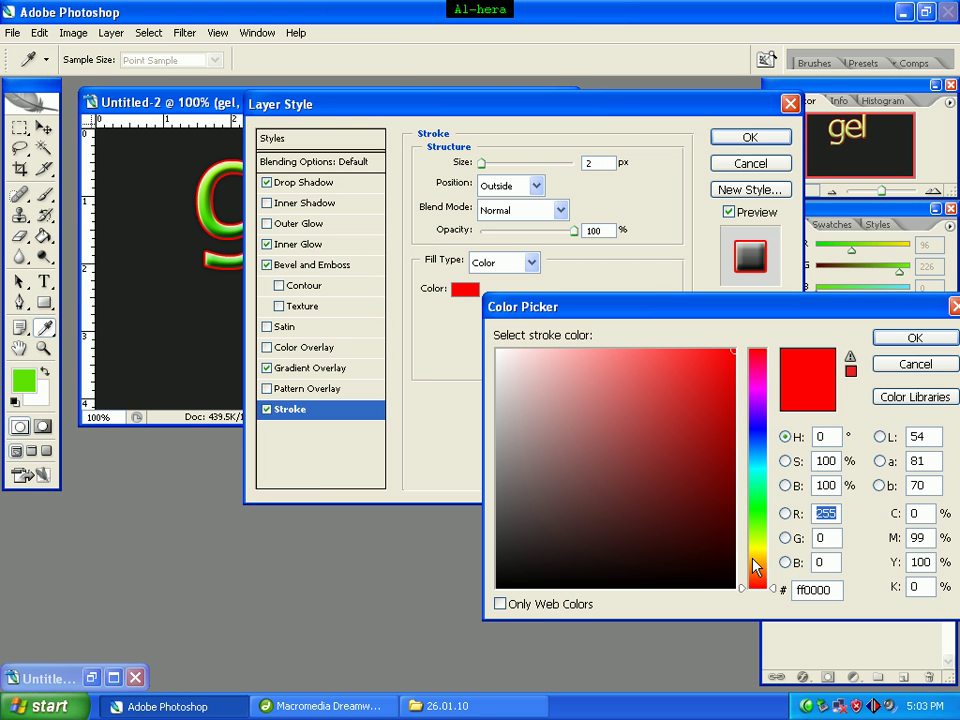
pyautogui.moveTo(838, 590); pyautogui.dragTo(742, 600)
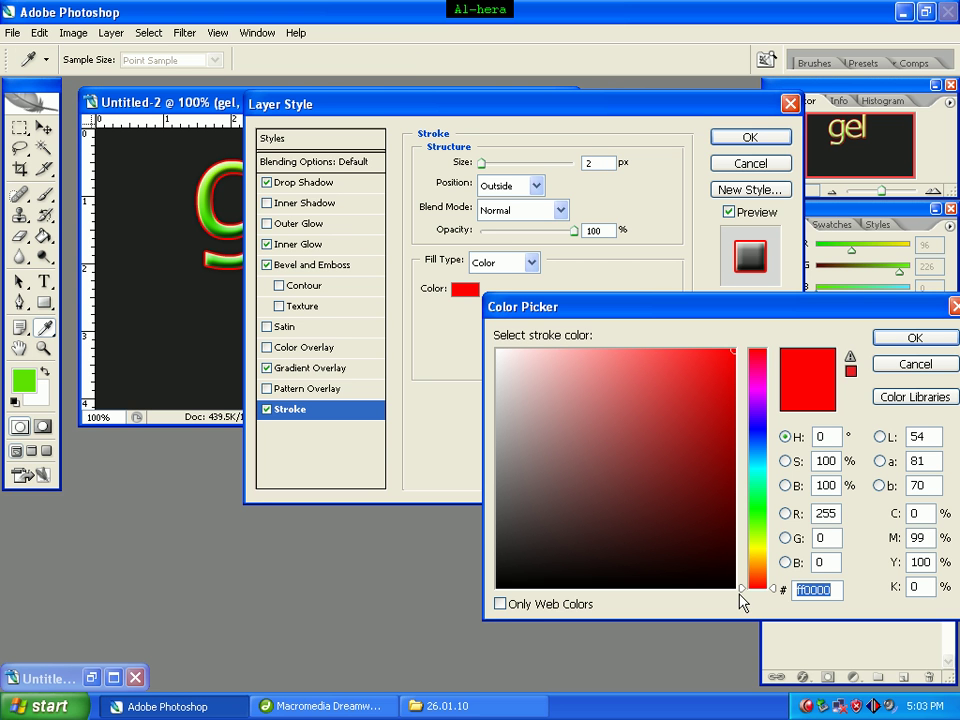
pyautogui.write('2e')
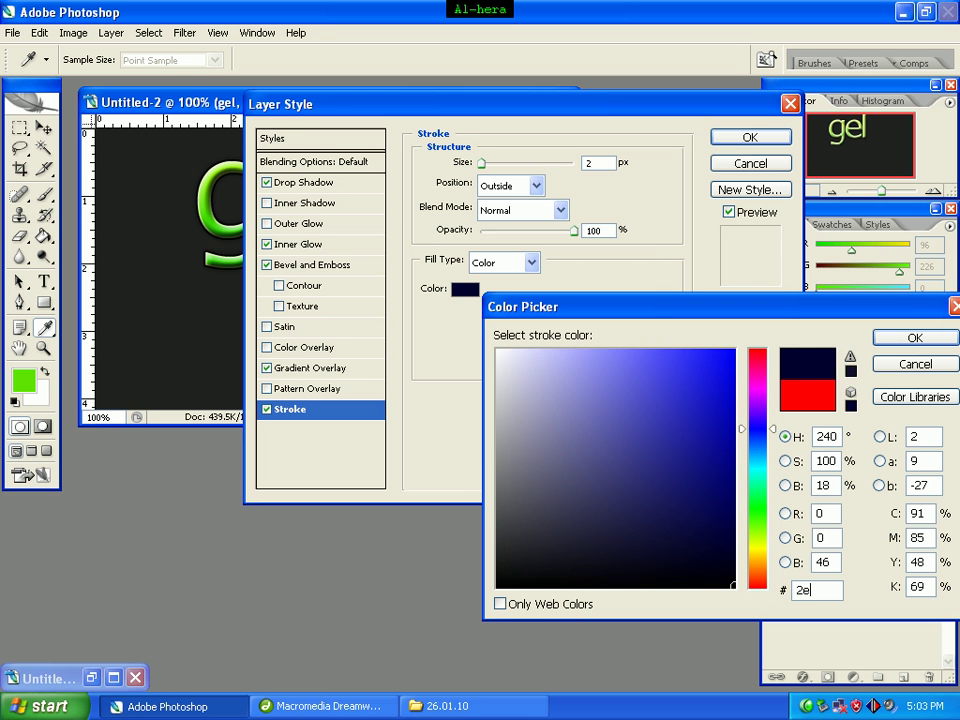
pyautogui.write('df')
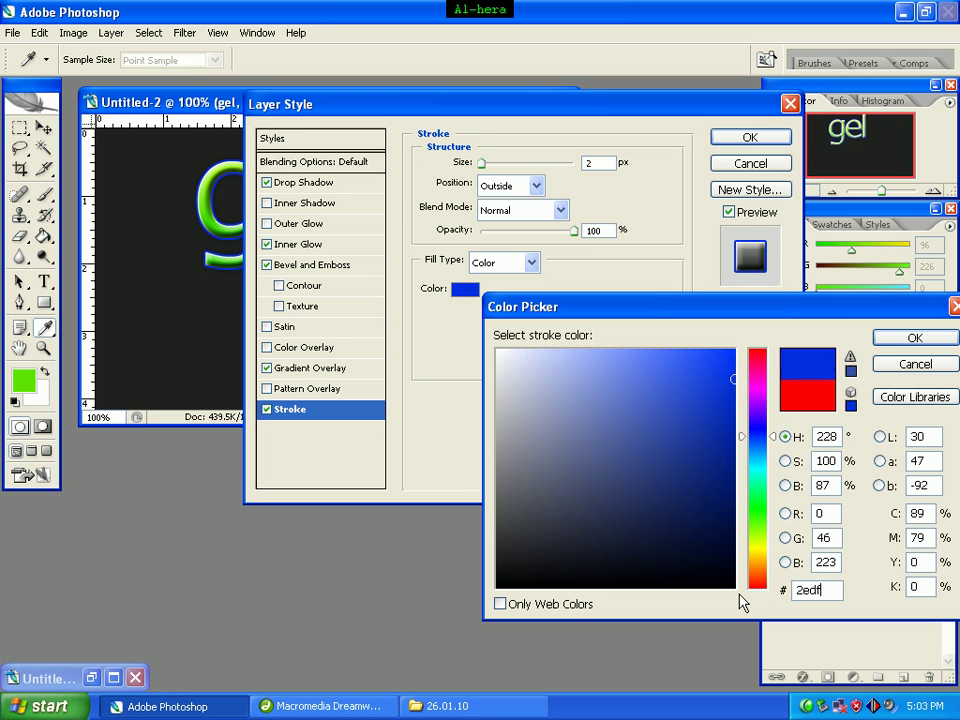
pyautogui.write('1b')
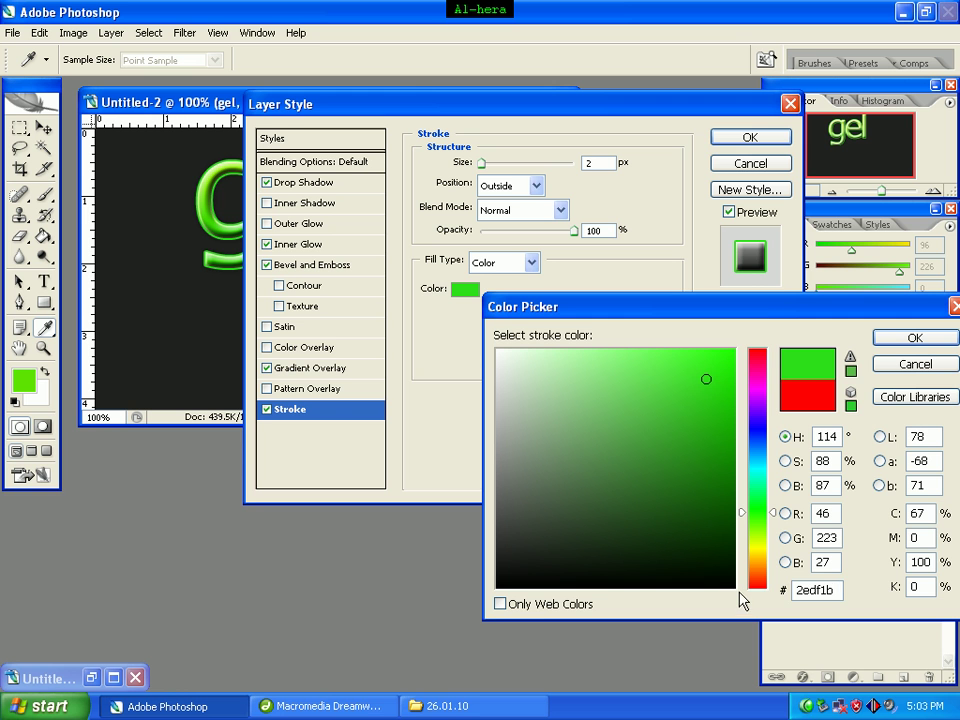
pyautogui.click(910, 338)
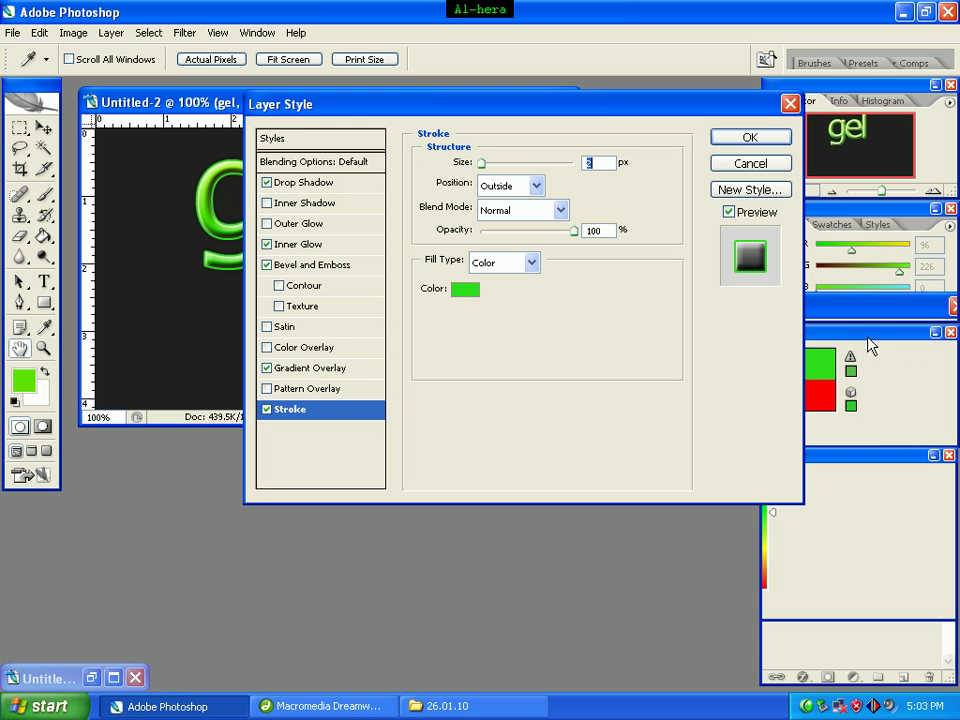
pyautogui.click(752, 138)
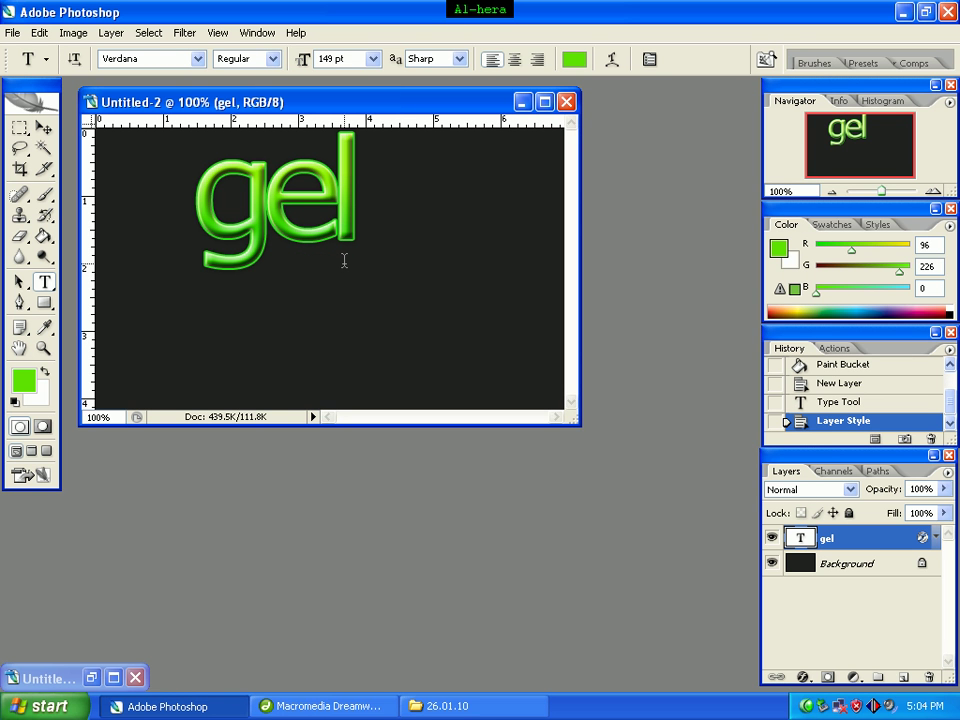
# - Create a new layer and add the word "text" at 36 pt just below the letter l of "gel", and commit it
pyautogui.click(903, 678)
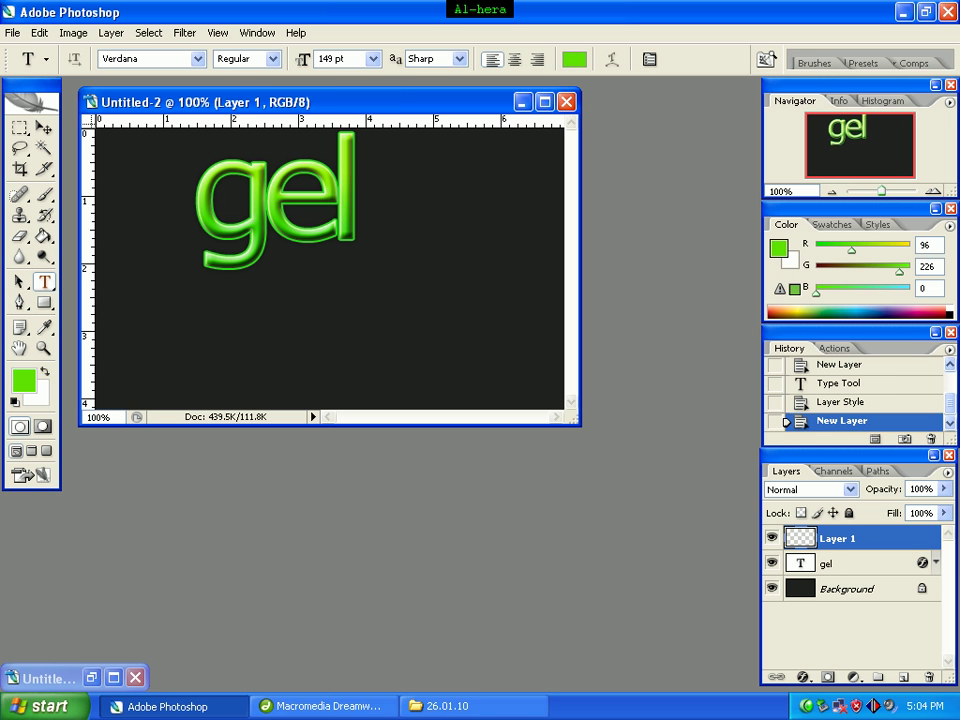
pyautogui.click(373, 60)
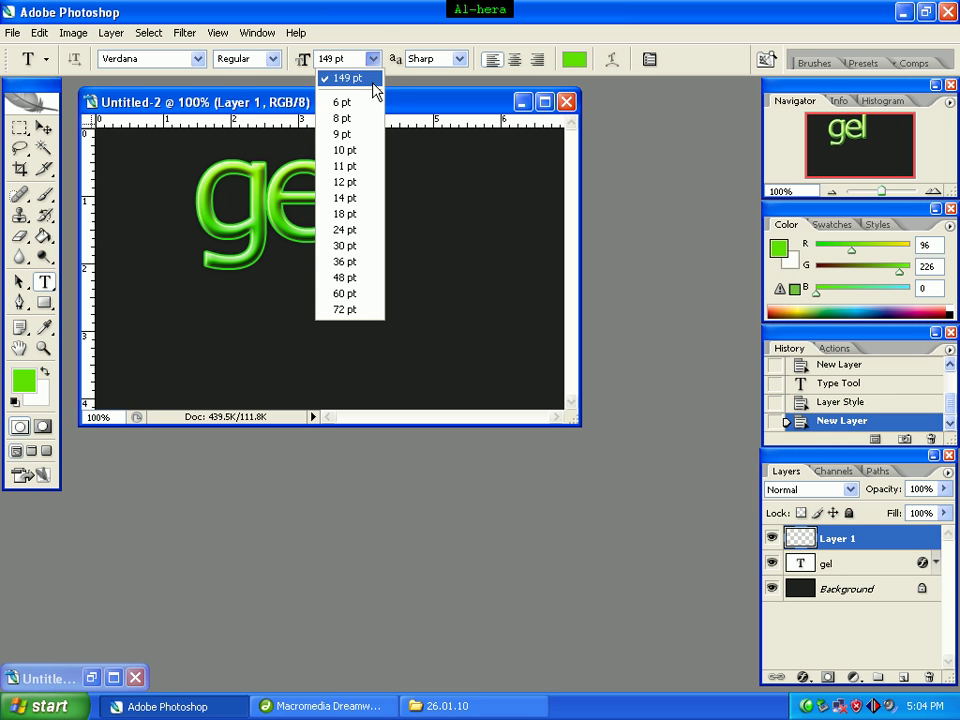
pyautogui.click(341, 266)
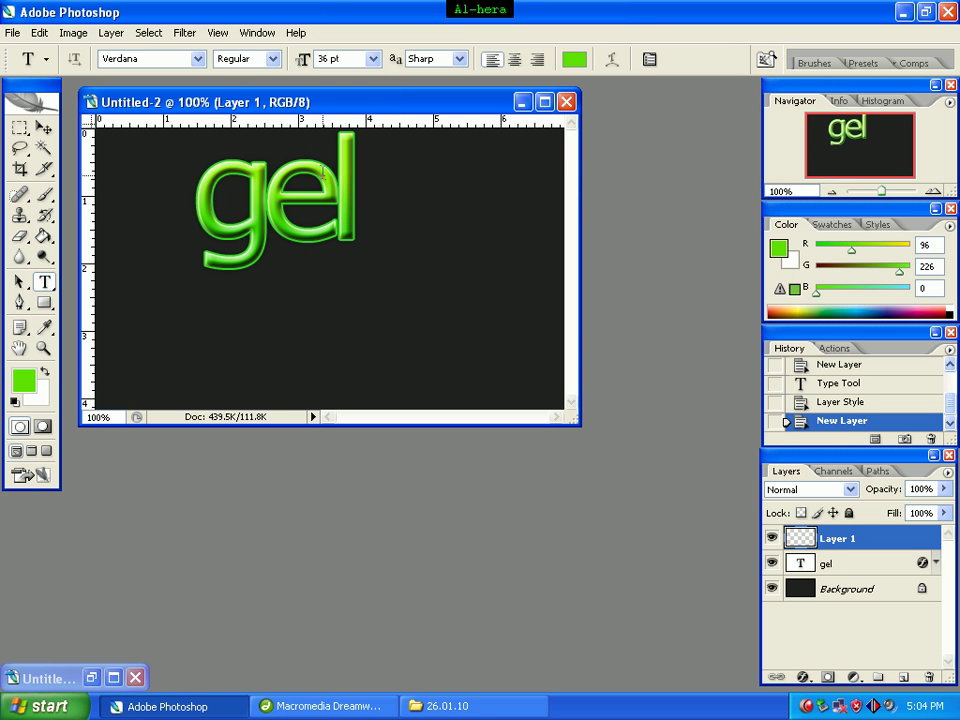
pyautogui.click(346, 290)
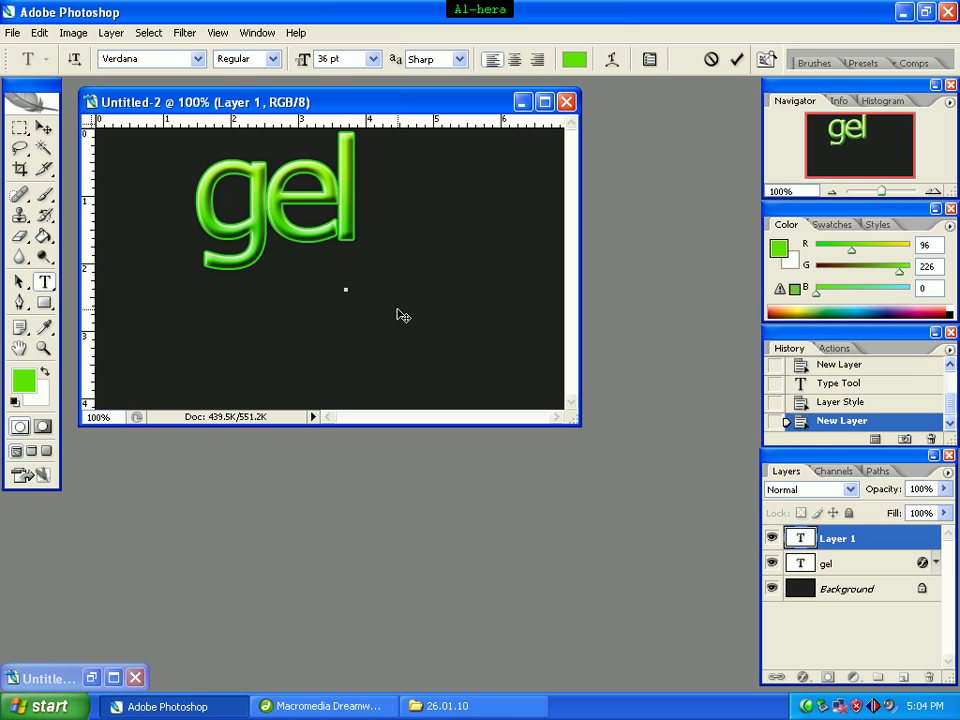
pyautogui.write('te')
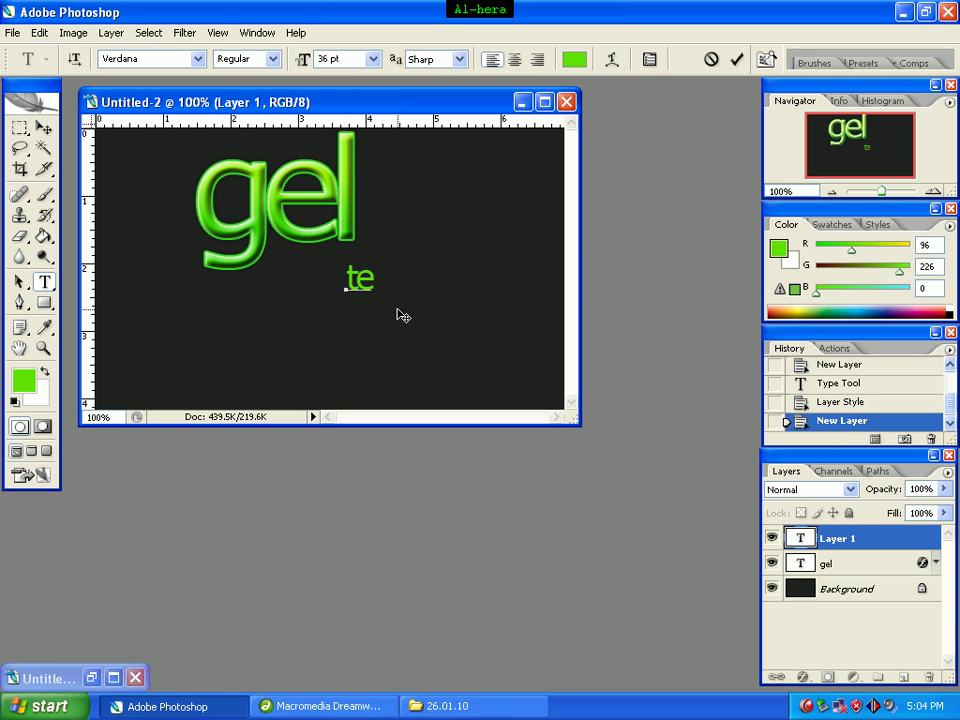
pyautogui.write('xt')
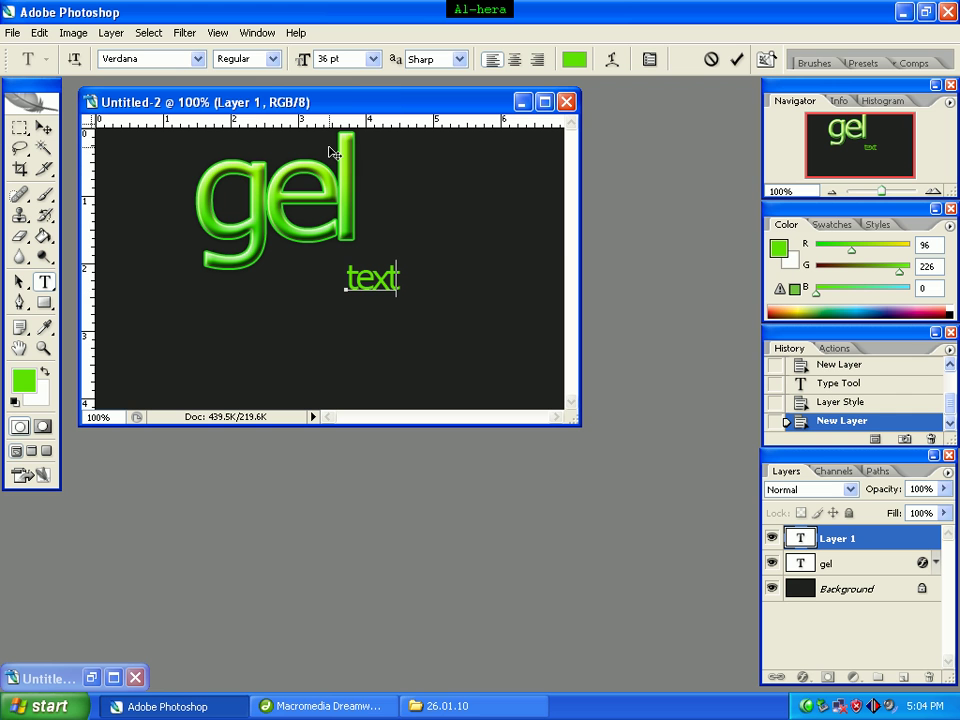
pyautogui.click(44, 128)
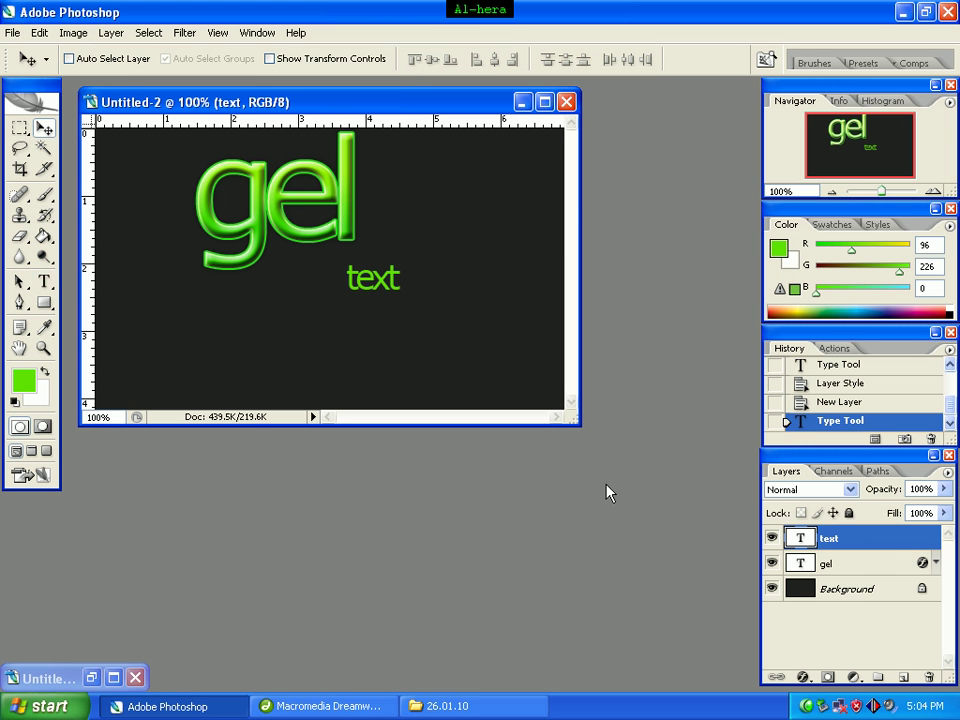
# - Move the "gel" text layer slightly down so that its letter l sits just above the start of the word "text"
pyautogui.click(857, 565)
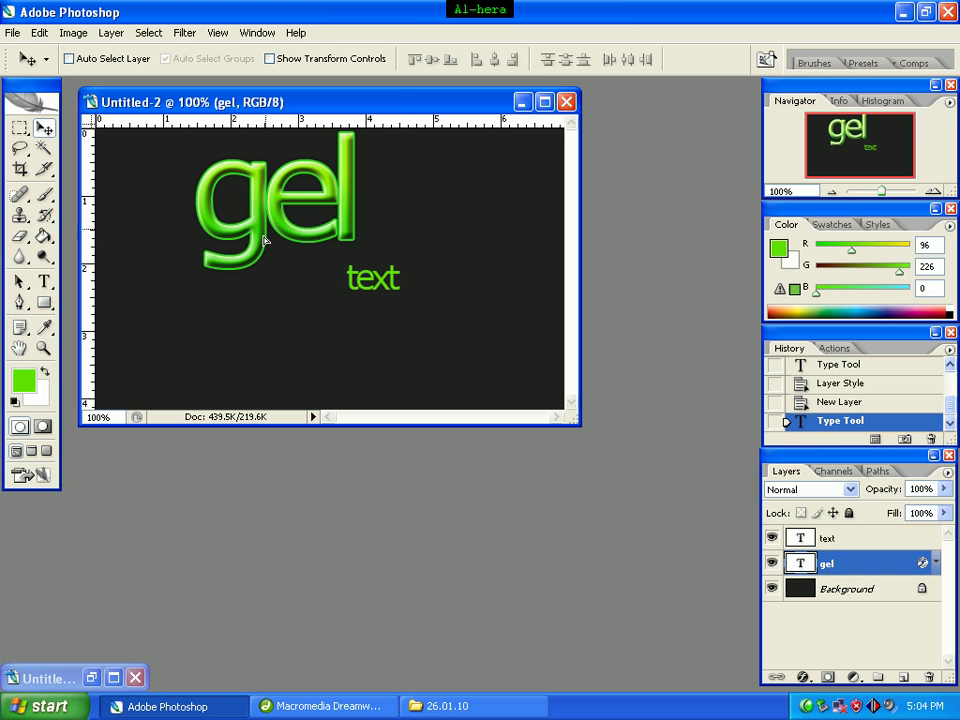
pyautogui.moveTo(263, 241); pyautogui.dragTo(260, 261)
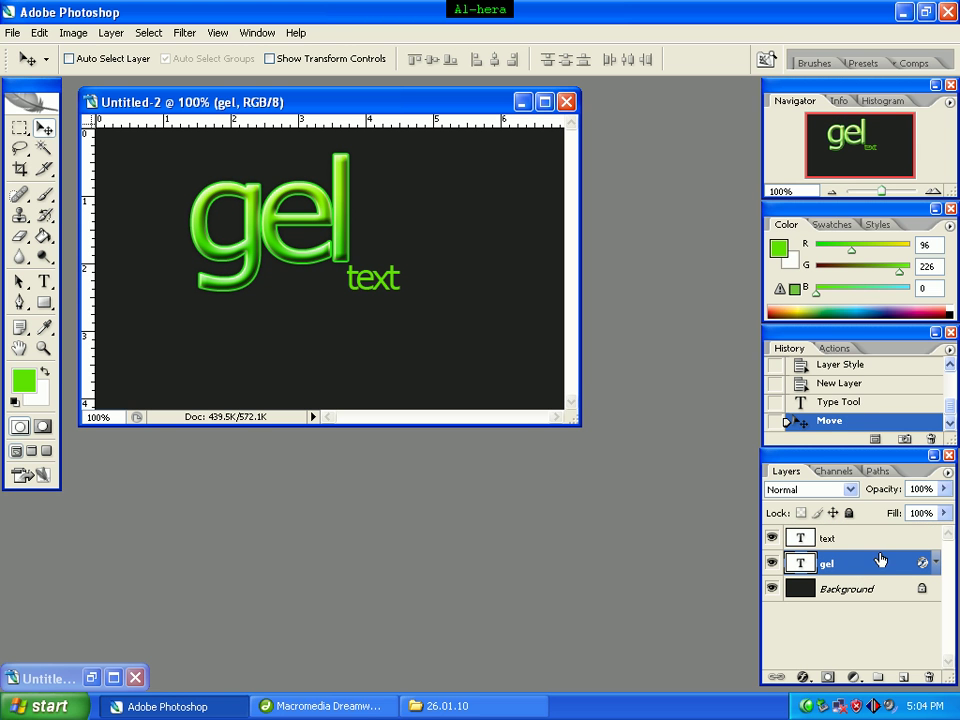